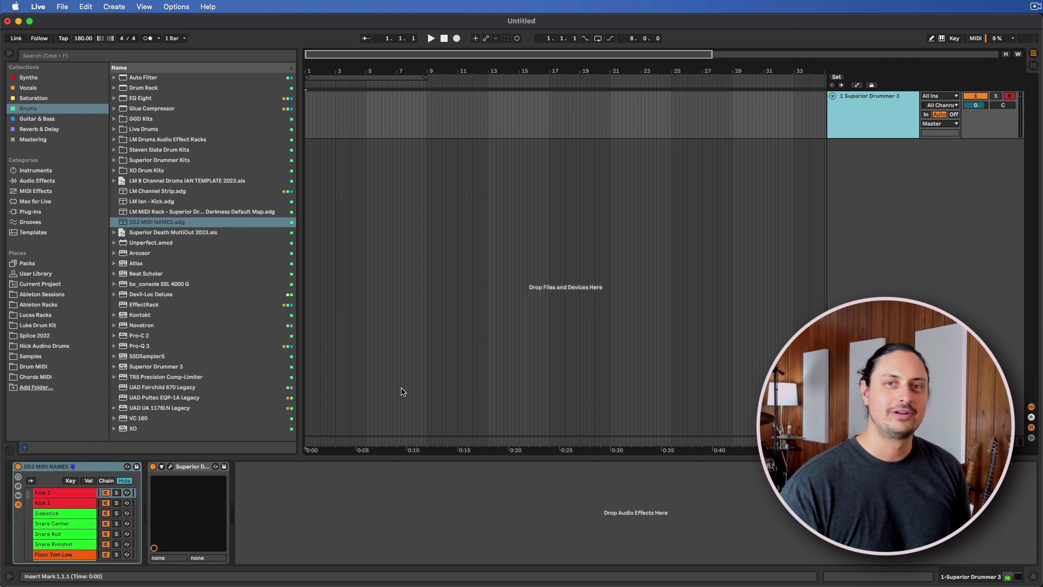
- Open the Superior Drummer 3 plugin window from its device on the track
{"action": "left_click", "coordinate": [182, 466]}
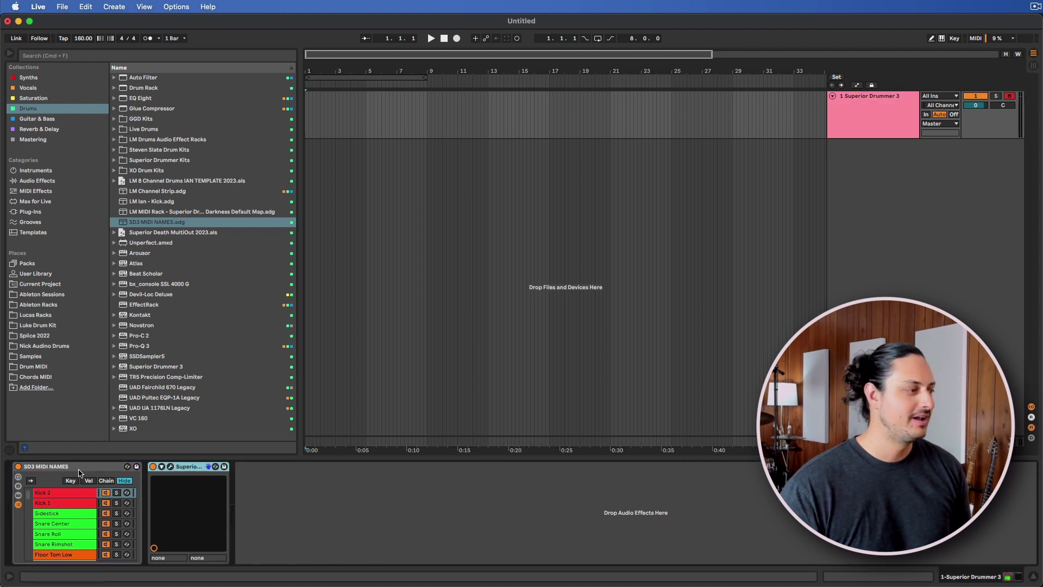
{"action": "left_click", "coordinate": [46, 467]}
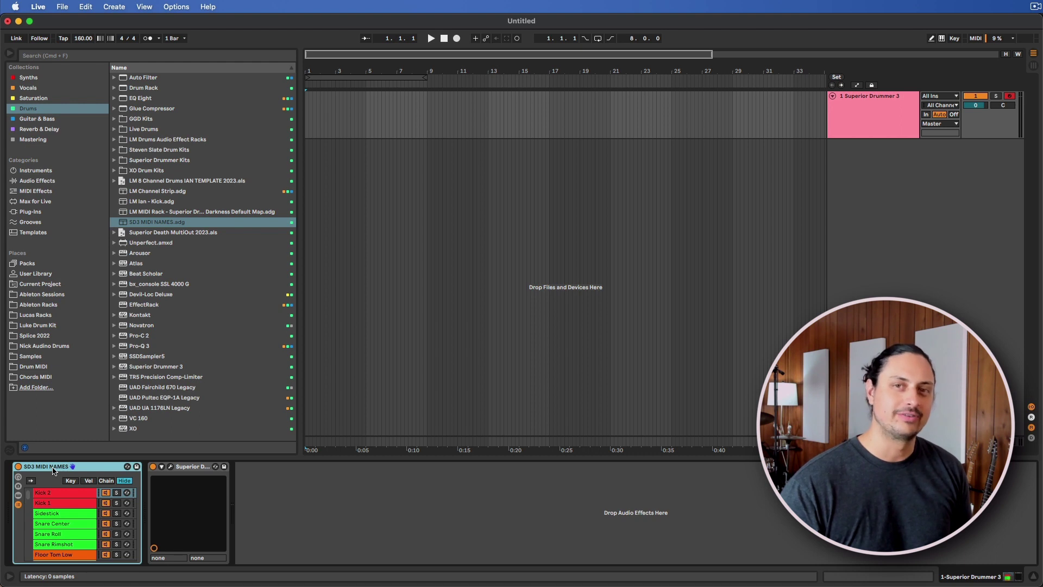
{"action": "left_click", "coordinate": [170, 466]}
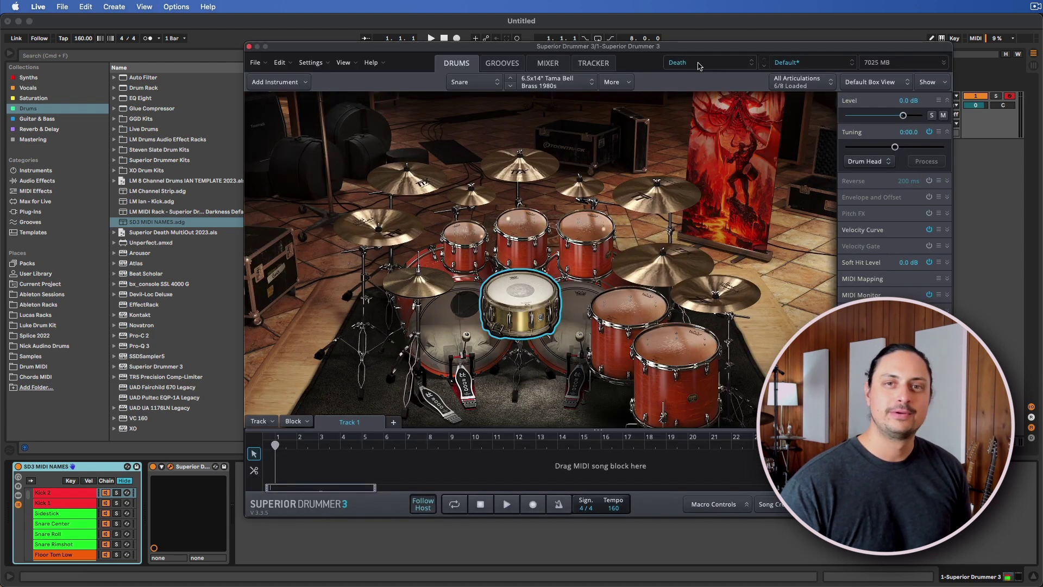
- Load the Default drums-and-mixer preset and switch to the Mixer view
{"action": "left_click", "coordinate": [779, 65]}
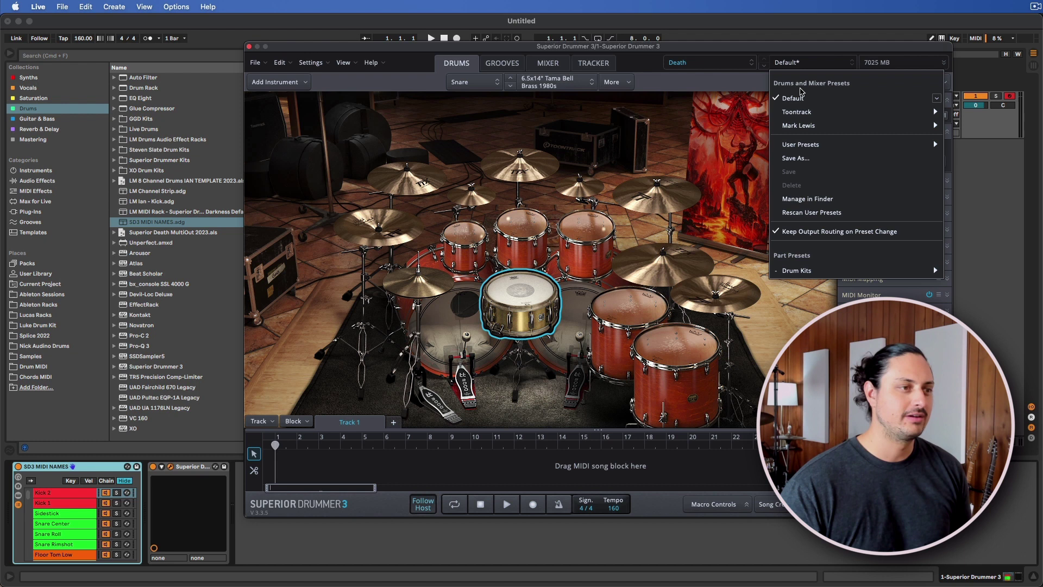
{"action": "left_click", "coordinate": [805, 102]}
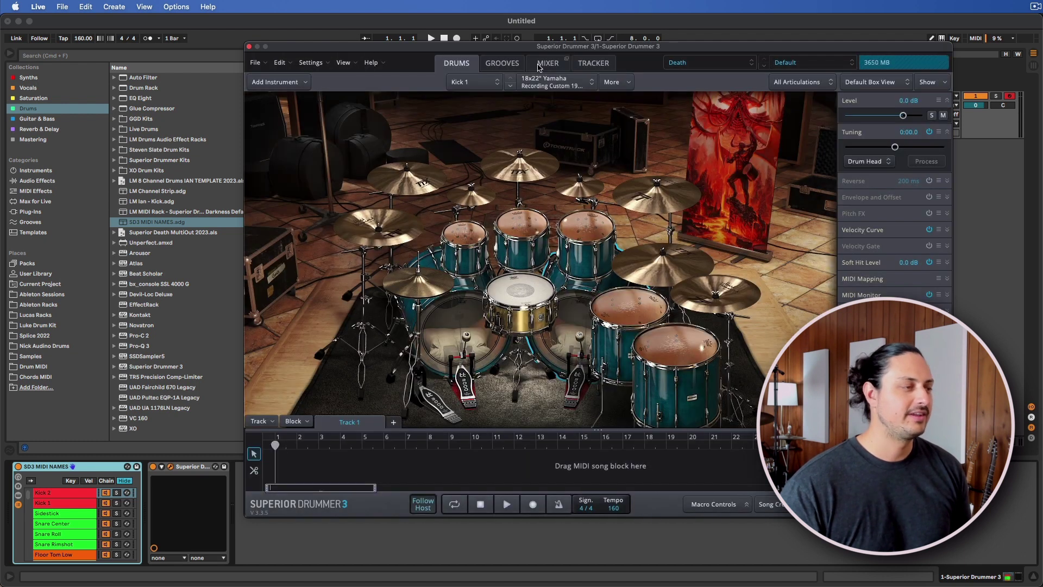
{"action": "left_click", "coordinate": [545, 64]}
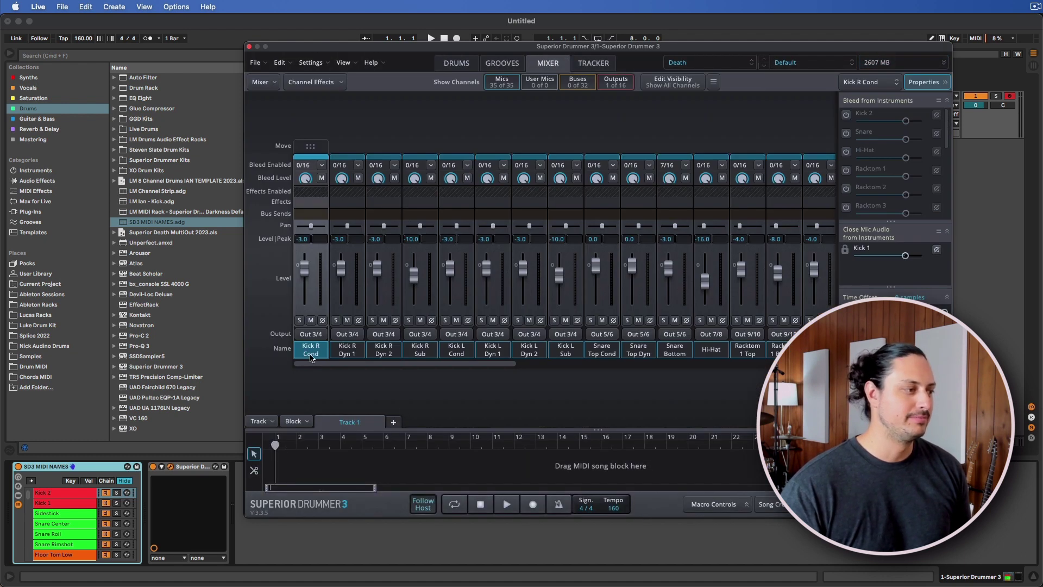
- Route the selected kick channels' output to Bus 1
{"action": "scroll", "coordinate": [498, 390], "scroll_direction": "right", "scroll_amount": 10}
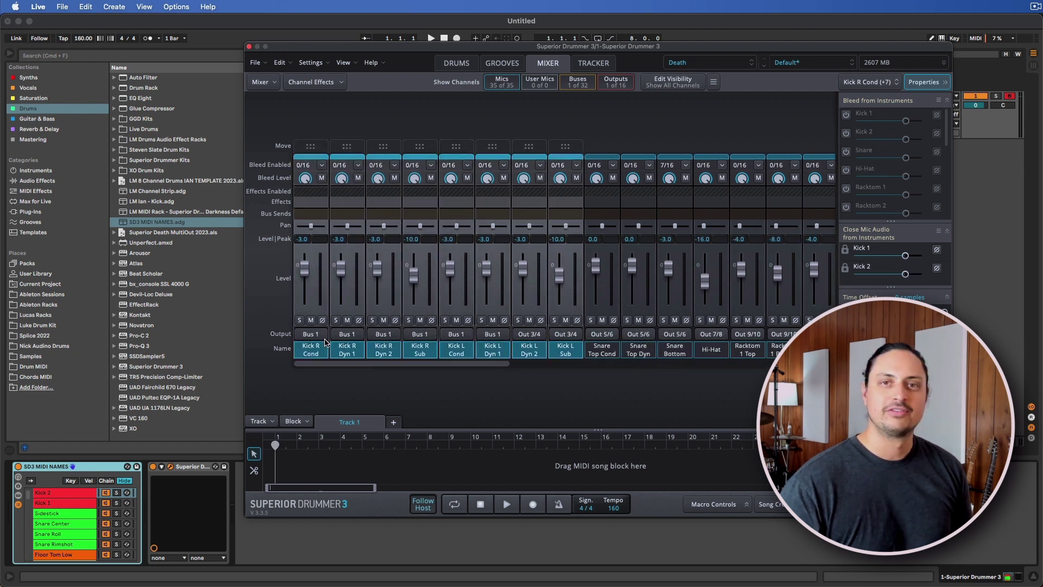
{"action": "left_click", "coordinate": [339, 340]}
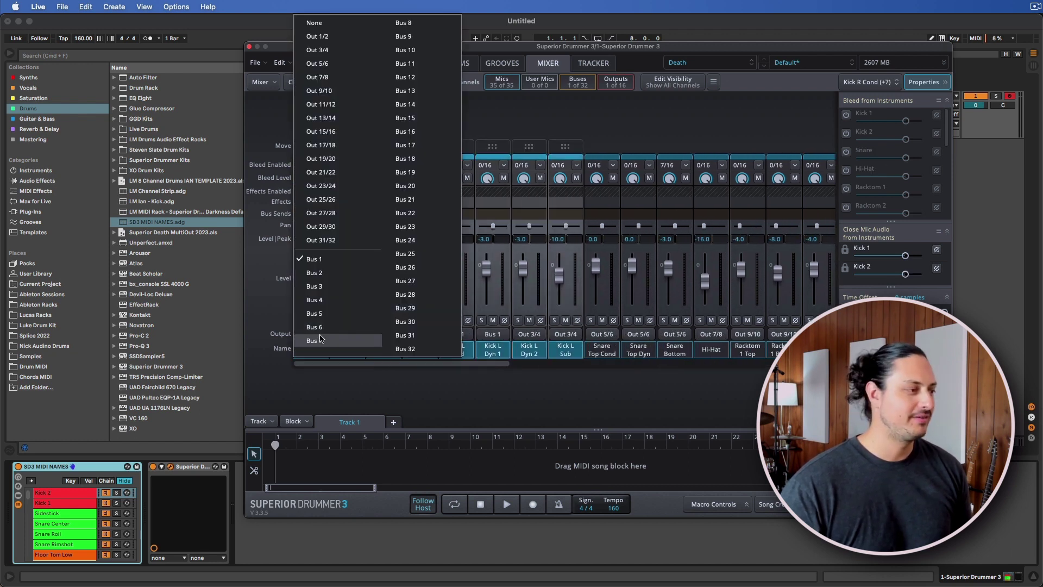
{"action": "left_click", "coordinate": [329, 260]}
- Select Snare Top Cond through Snare Bottom and route them to Bus 2
{"action": "left_click", "coordinate": [602, 351]}
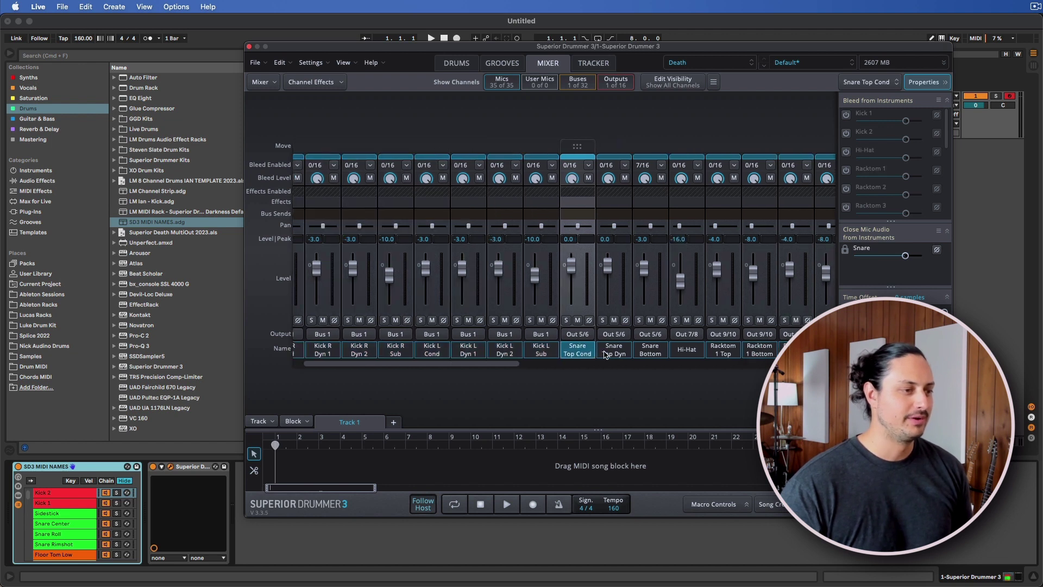
{"action": "left_click", "coordinate": [608, 348], "text": "shift"}
{"action": "left_click", "coordinate": [609, 334]}
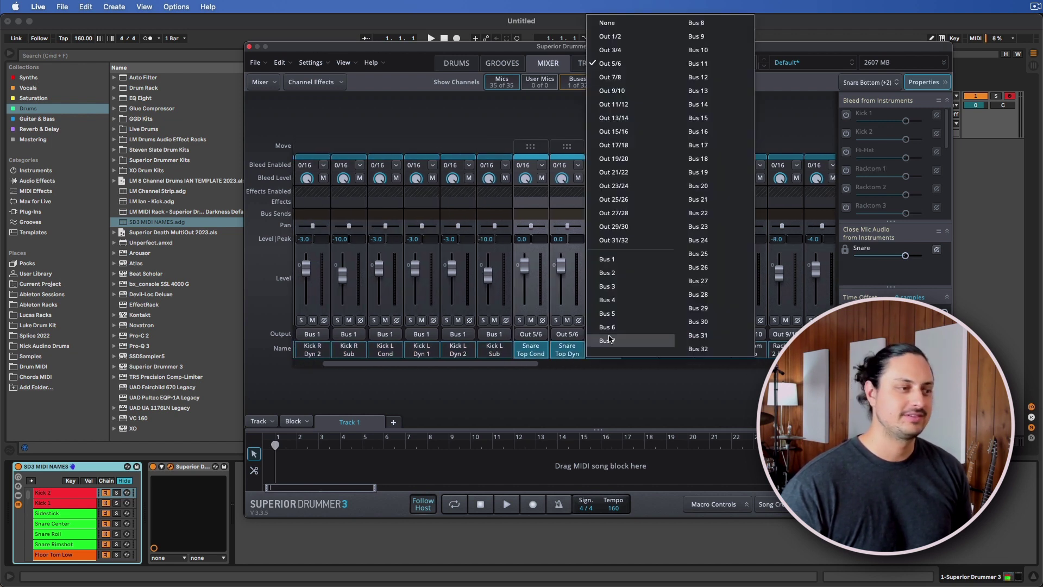
{"action": "left_click", "coordinate": [607, 273]}
- Select Racktom 1 Top through the floor tom channels and route them to Bus 3
{"action": "left_click_drag", "start_coordinate": [501, 364], "coordinate": [551, 366]}
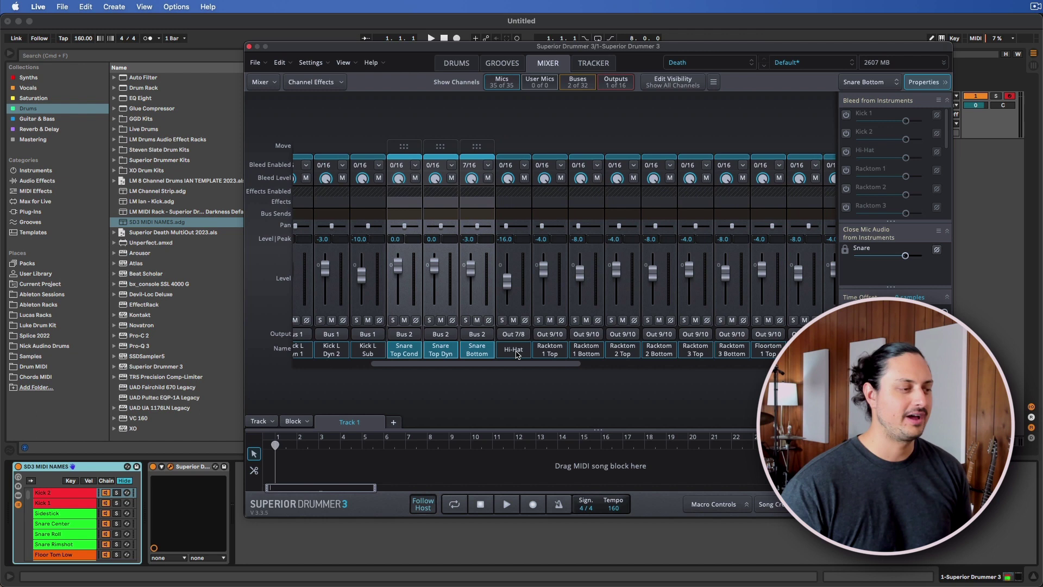
{"action": "left_click", "coordinate": [550, 351]}
{"action": "scroll", "coordinate": [543, 350], "scroll_direction": "right", "scroll_amount": 1}
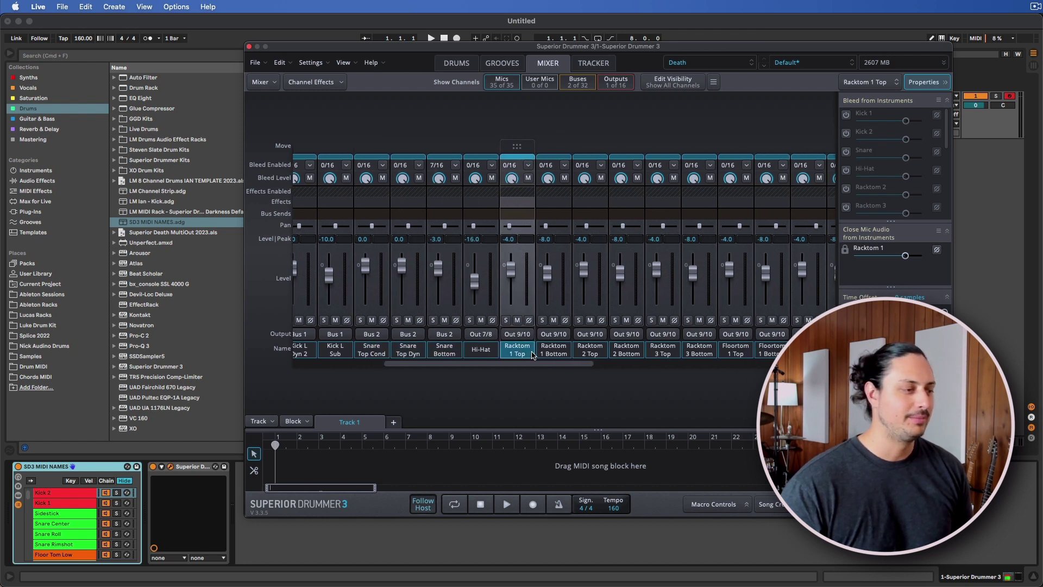
{"action": "scroll", "coordinate": [586, 354], "scroll_direction": "right", "scroll_amount": 2}
{"action": "left_click", "coordinate": [778, 350], "text": "shift"}
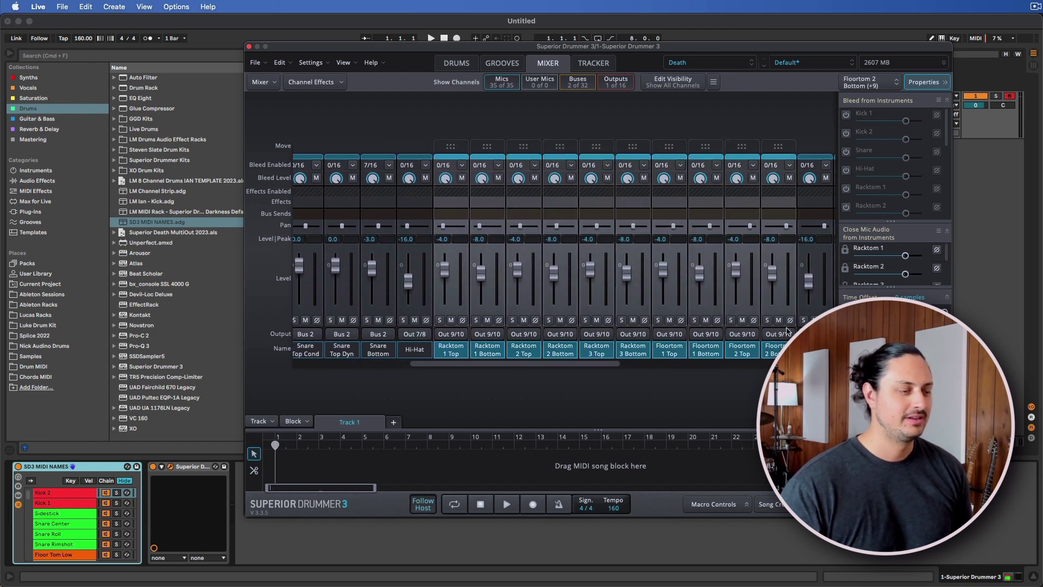
{"action": "left_click", "coordinate": [786, 333]}
{"action": "left_click", "coordinate": [797, 284]}
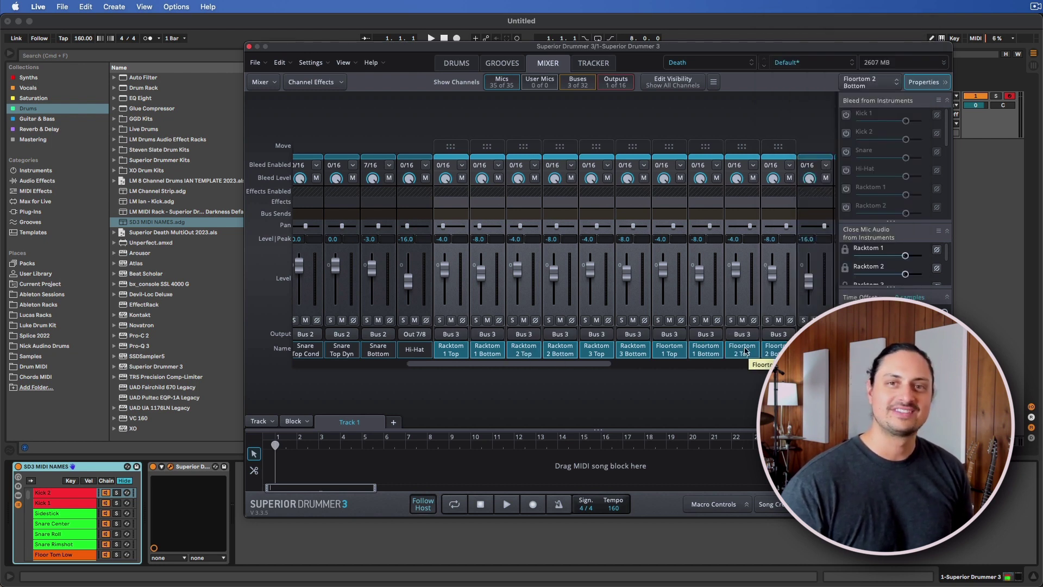
{"action": "scroll", "coordinate": [363, 352], "scroll_direction": "right", "scroll_amount": 3}
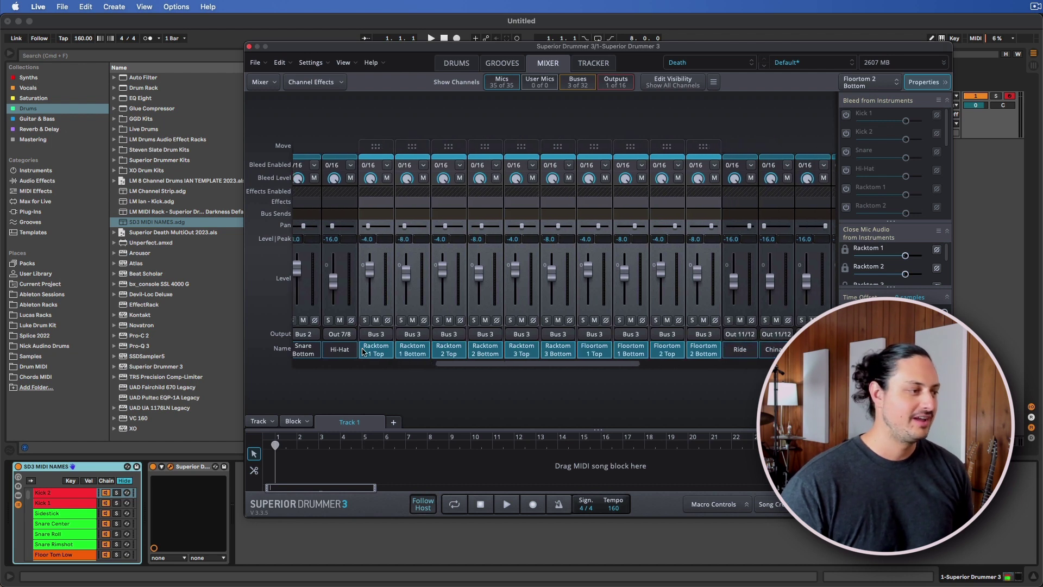
- Send Hi-Hat, Ride, China 1-2, Splash 1-2, OH and OH Tube channels to Bus 4
{"action": "left_click", "coordinate": [340, 351]}
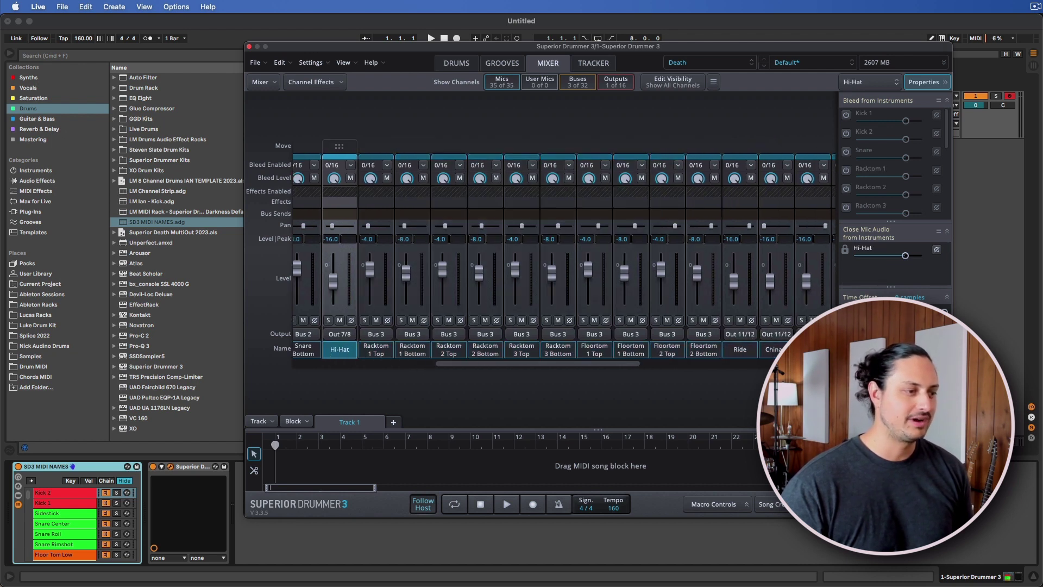
{"action": "left_click", "coordinate": [740, 356], "text": "super"}
{"action": "scroll", "coordinate": [739, 356], "scroll_direction": "right", "scroll_amount": 2}
{"action": "left_click", "coordinate": [740, 351], "text": "super"}
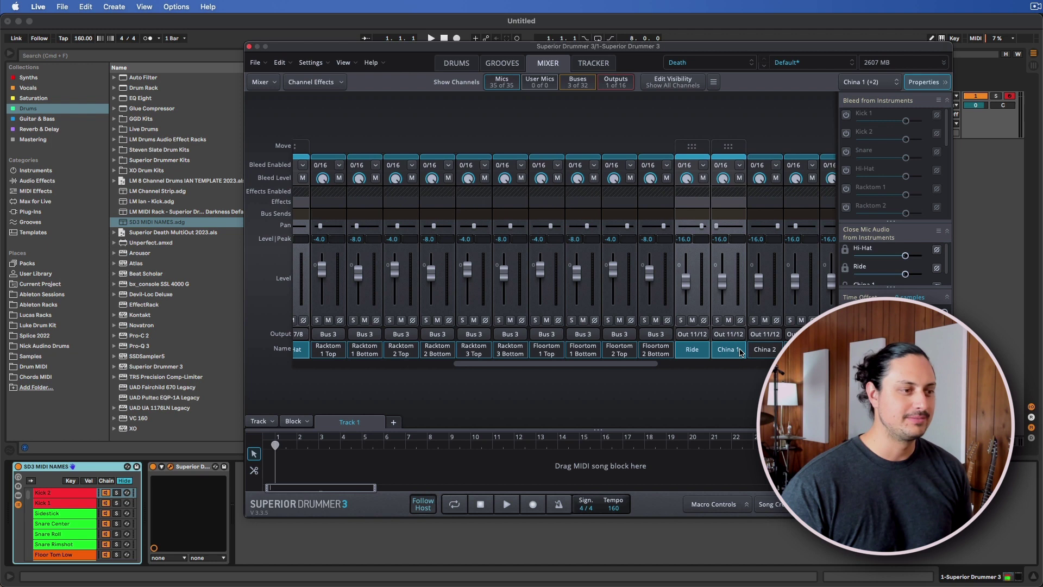
{"action": "left_click", "coordinate": [766, 352], "text": "super"}
{"action": "scroll", "coordinate": [767, 352], "scroll_direction": "right", "scroll_amount": 2}
{"action": "left_click", "coordinate": [728, 352], "text": "super"}
{"action": "left_click", "coordinate": [755, 352], "text": "super"}
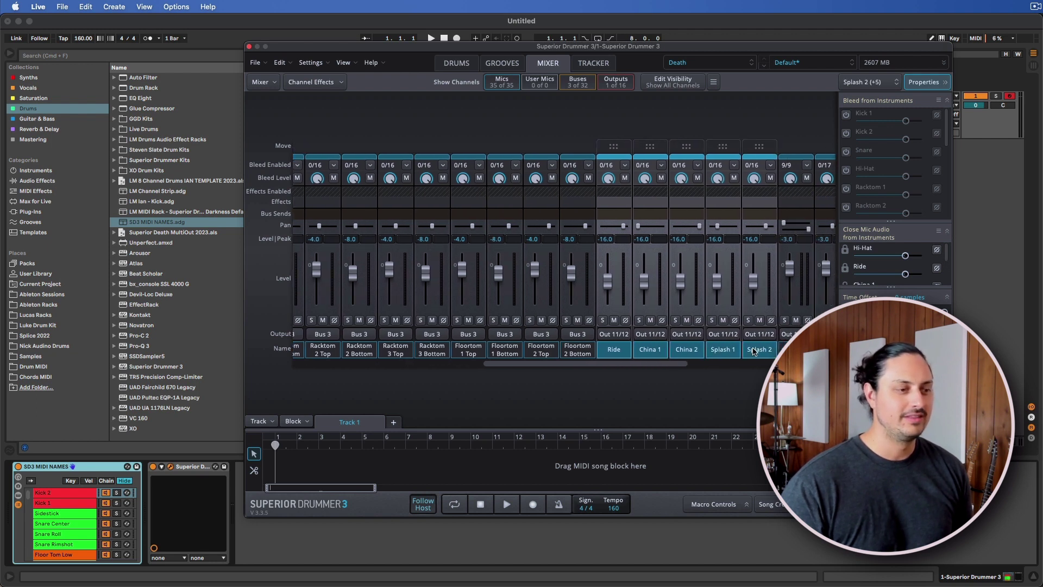
{"action": "scroll", "coordinate": [754, 352], "scroll_direction": "right", "scroll_amount": 1}
{"action": "left_click", "coordinate": [754, 352], "text": "super"}
{"action": "scroll", "coordinate": [754, 352], "scroll_direction": "right", "scroll_amount": 3}
{"action": "left_click", "coordinate": [685, 351], "text": "super"}
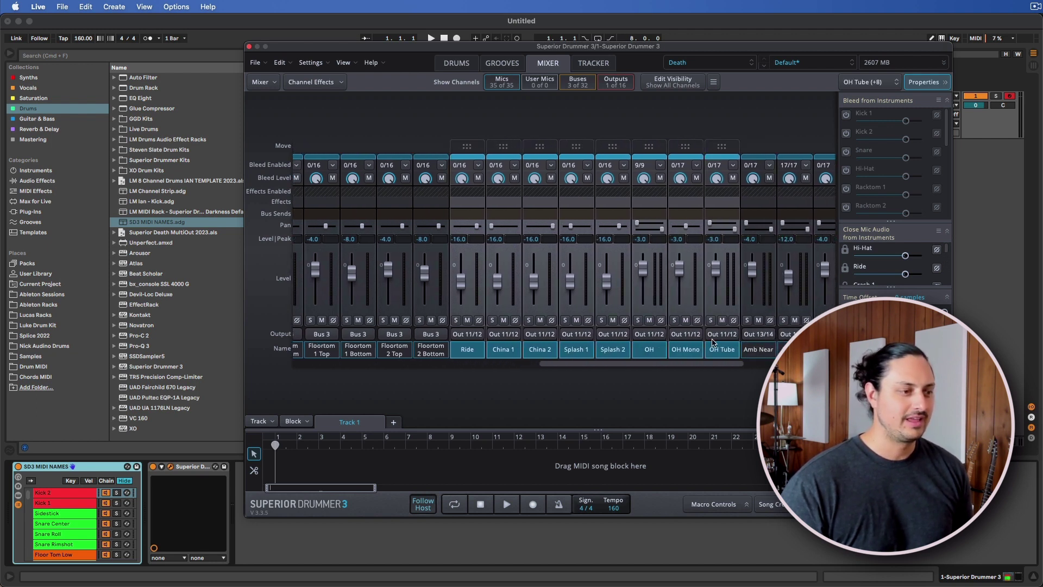
{"action": "left_click", "coordinate": [722, 333]}
{"action": "left_click", "coordinate": [739, 301]}
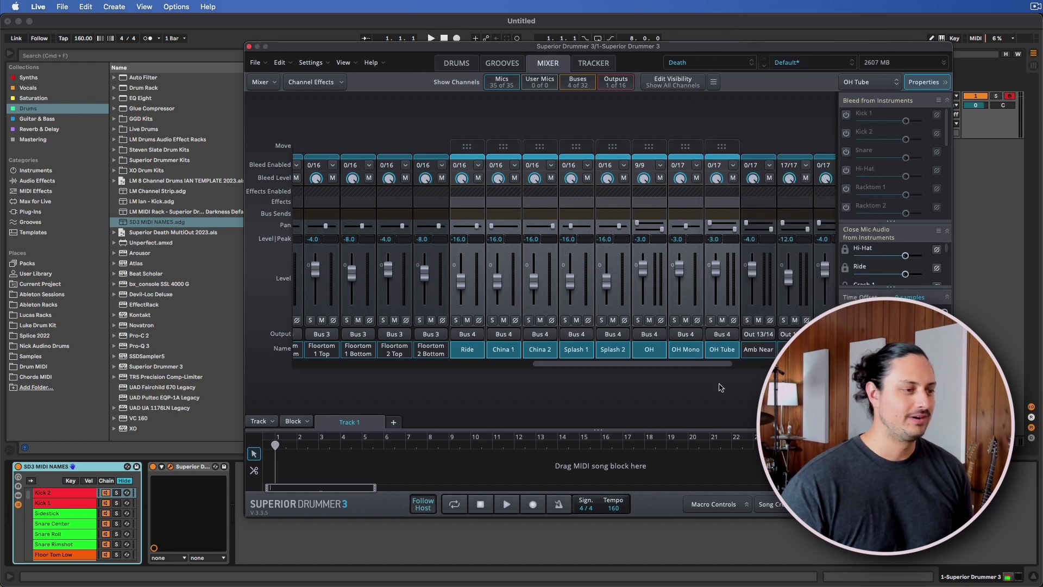
- Send Amb Near through Amb Mono 2 to Bus 5, then hide the bus channels
{"action": "scroll", "coordinate": [676, 348], "scroll_direction": "right", "scroll_amount": 2}
{"action": "left_click", "coordinate": [675, 348]}
{"action": "scroll", "coordinate": [676, 346], "scroll_direction": "right", "scroll_amount": 1}
{"action": "scroll", "coordinate": [676, 348], "scroll_direction": "right", "scroll_amount": 2}
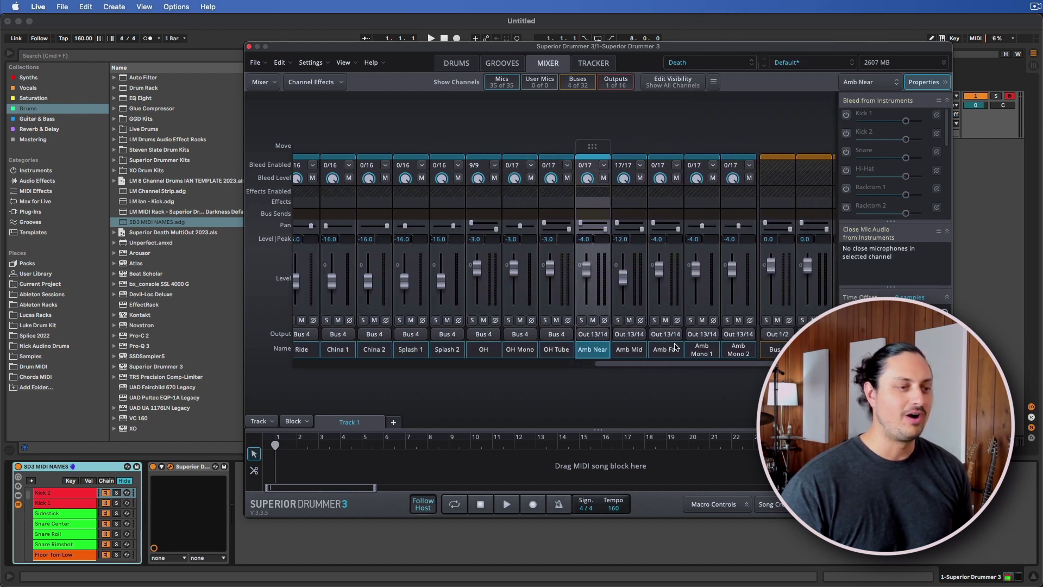
{"action": "left_click", "coordinate": [732, 352], "text": "shift"}
{"action": "left_click", "coordinate": [725, 333]}
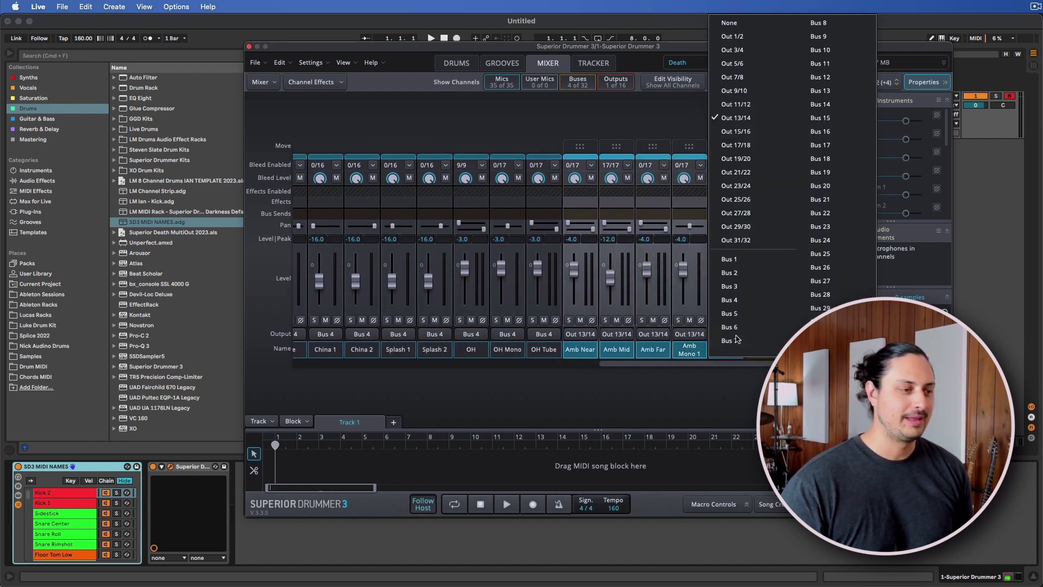
{"action": "left_click", "coordinate": [743, 314]}
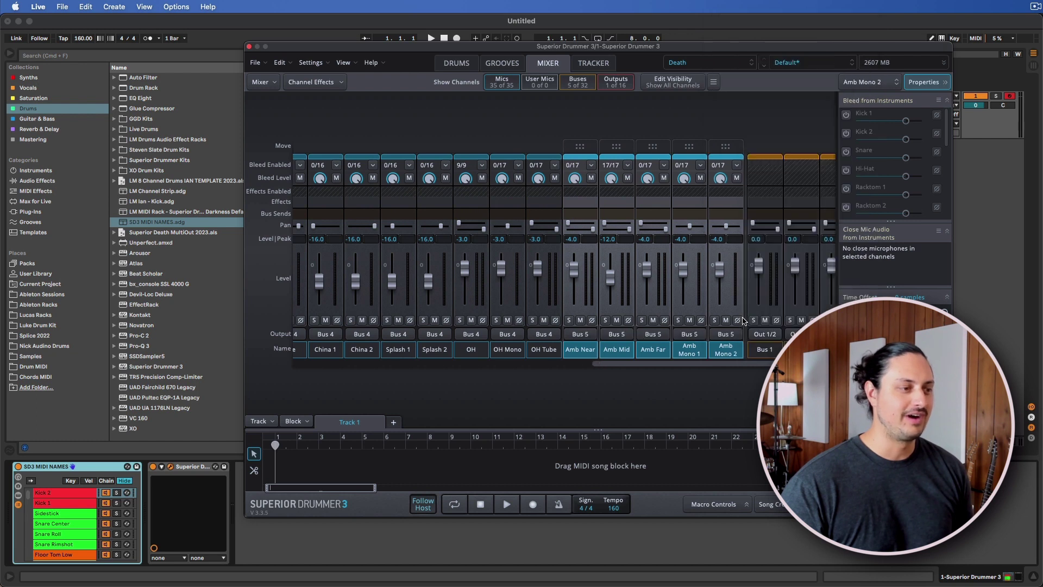
{"action": "scroll", "coordinate": [727, 379], "scroll_direction": "right", "scroll_amount": 4}
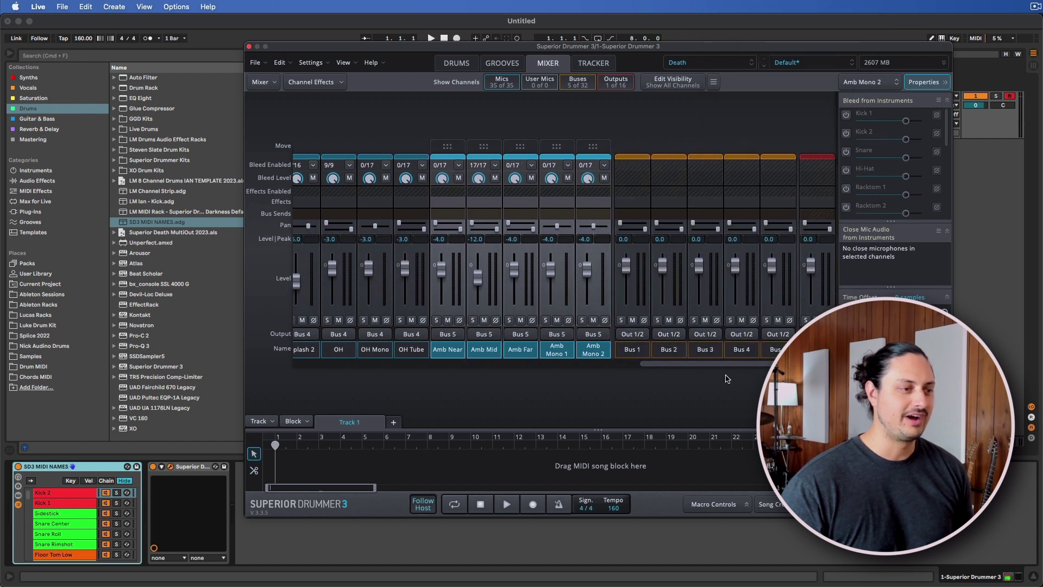
{"action": "left_click", "coordinate": [579, 82]}
- Show only the five bus channels and rename Bus 1 to Kick and Bus 2 to Snare
{"action": "left_click", "coordinate": [500, 83]}
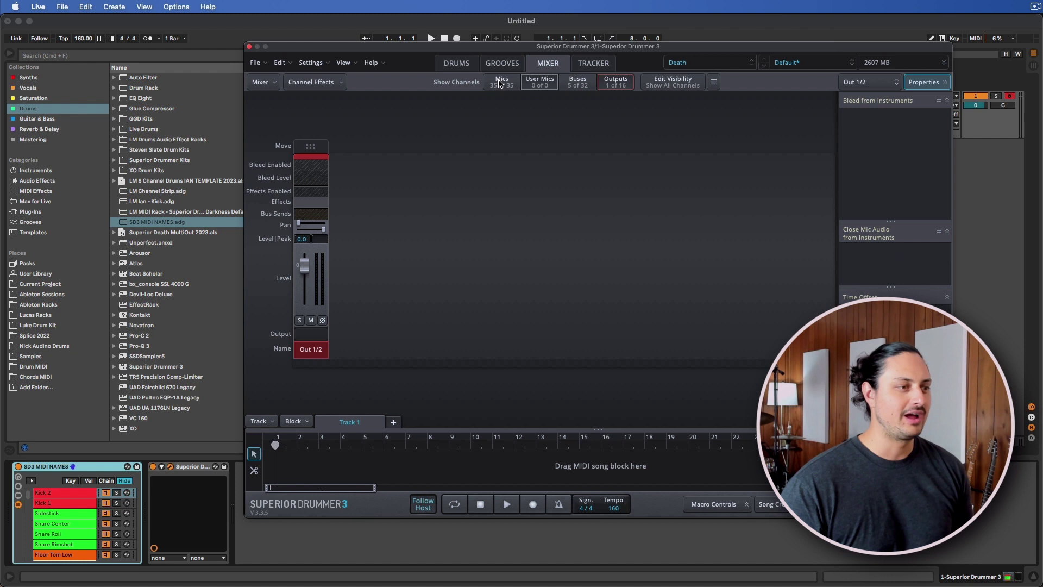
{"action": "left_click", "coordinate": [619, 86]}
{"action": "left_click", "coordinate": [593, 85]}
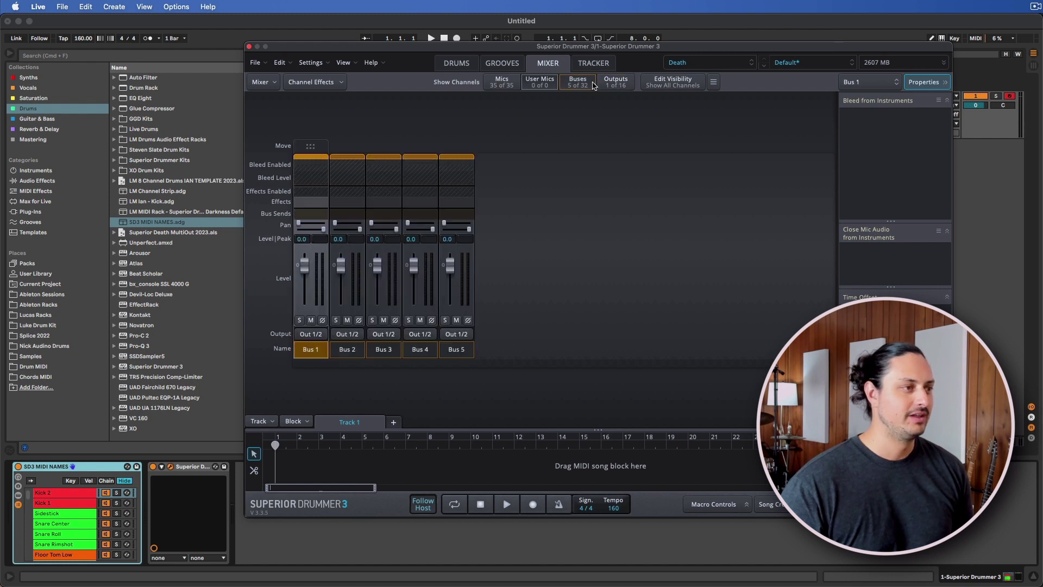
{"action": "double_click", "coordinate": [316, 352]}
{"action": "type", "text": "Kick"}
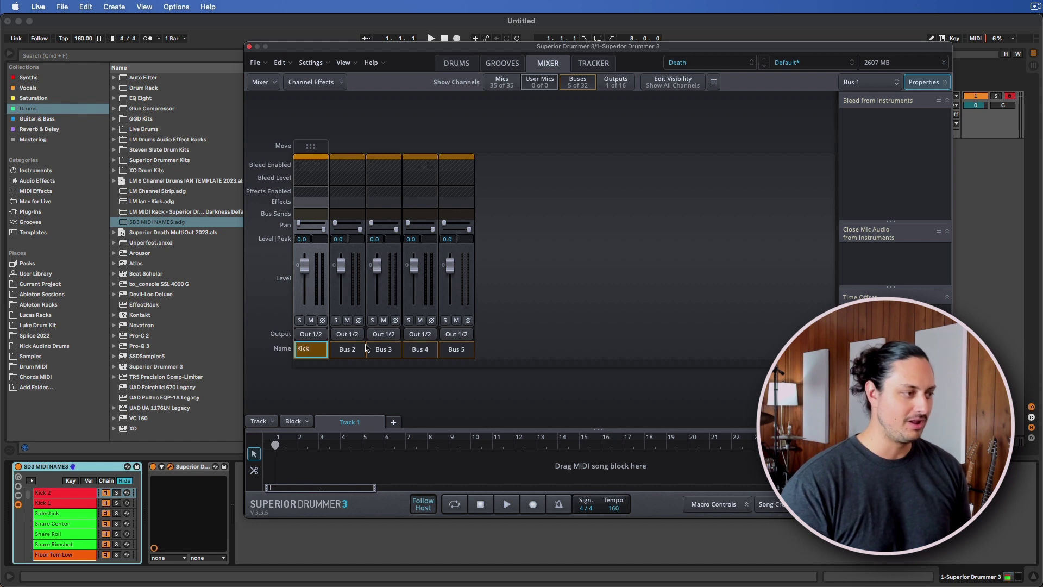
{"action": "key", "text": "Return"}
{"action": "double_click", "coordinate": [364, 349]}
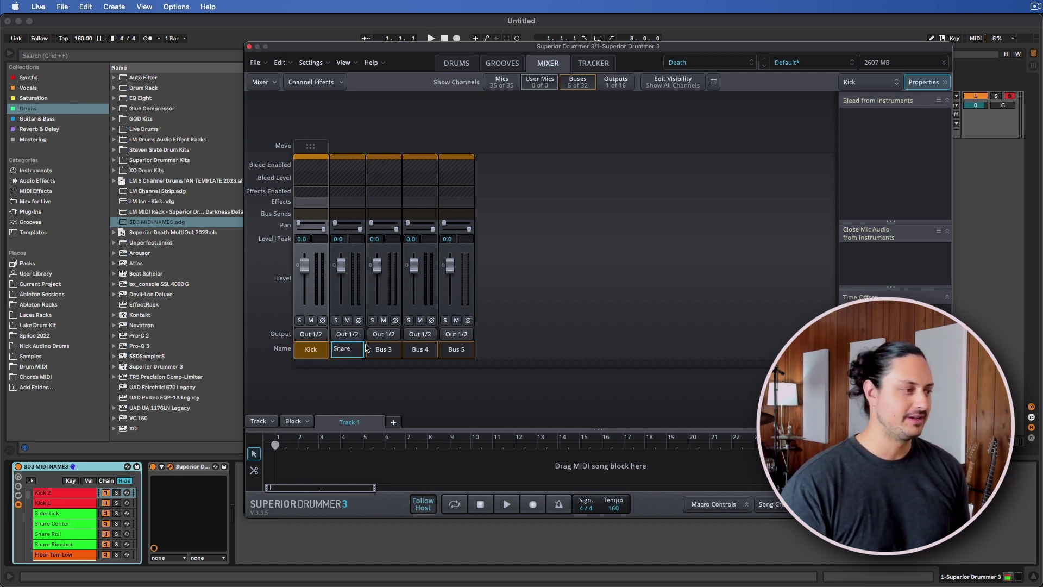
{"action": "type", "text": "Snare"}
{"action": "key", "text": "Return"}
- Rename the remaining three buses Toms, OH and Room
{"action": "double_click", "coordinate": [366, 349]}
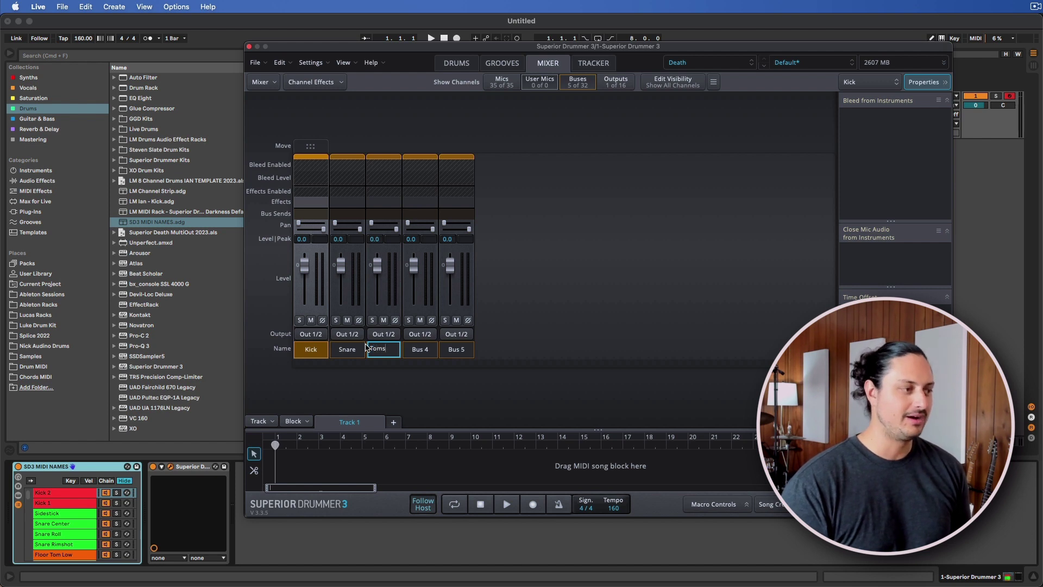
{"action": "key", "text": "Return"}
{"action": "key", "text": "Tab"}
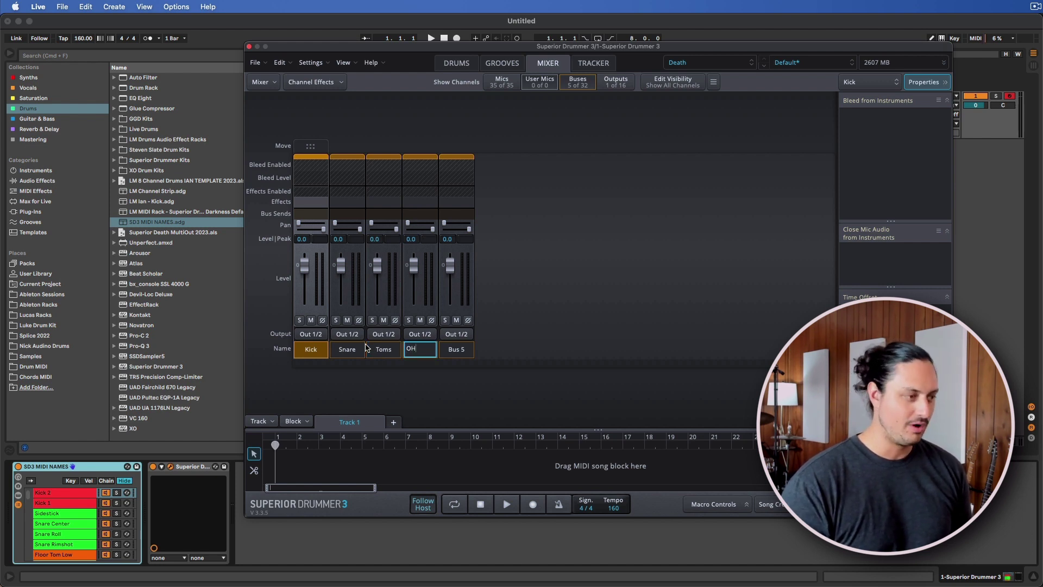
{"action": "type", "text": "OH"}
{"action": "key", "text": "Return"}
{"action": "key", "text": "Tab"}
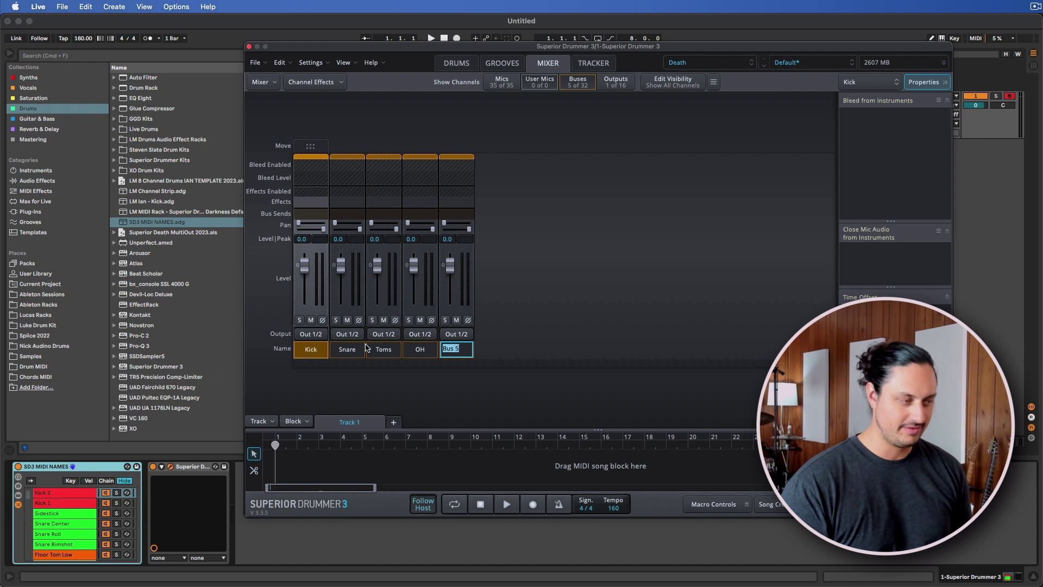
{"action": "key", "text": "Return"}
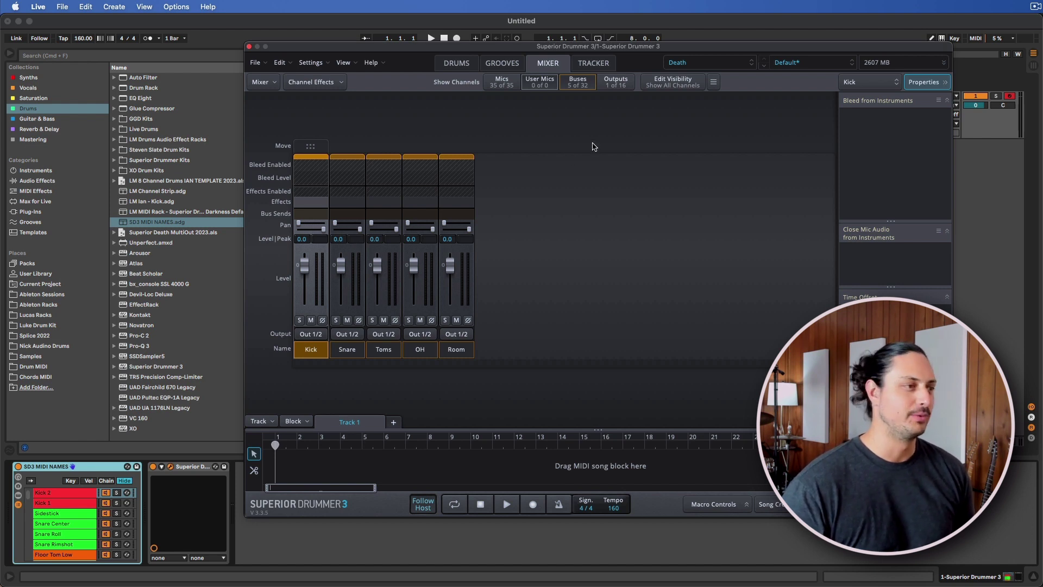
- Route the Kick, Snare and Toms buses to Out 3/4, Out 5/6 and Out 7/8
{"action": "left_click", "coordinate": [320, 335]}
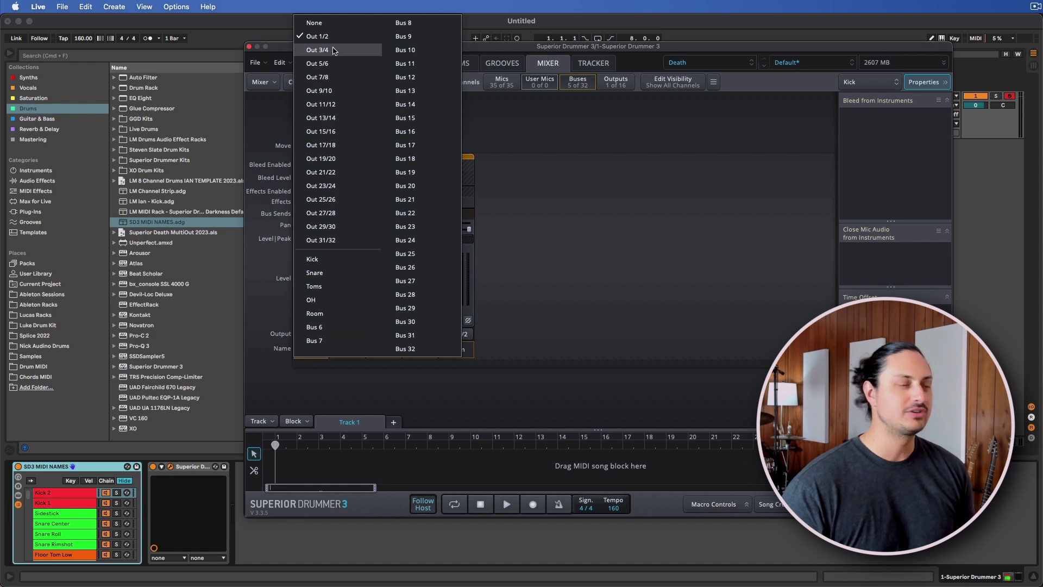
{"action": "left_click", "coordinate": [334, 51]}
{"action": "left_click", "coordinate": [350, 337]}
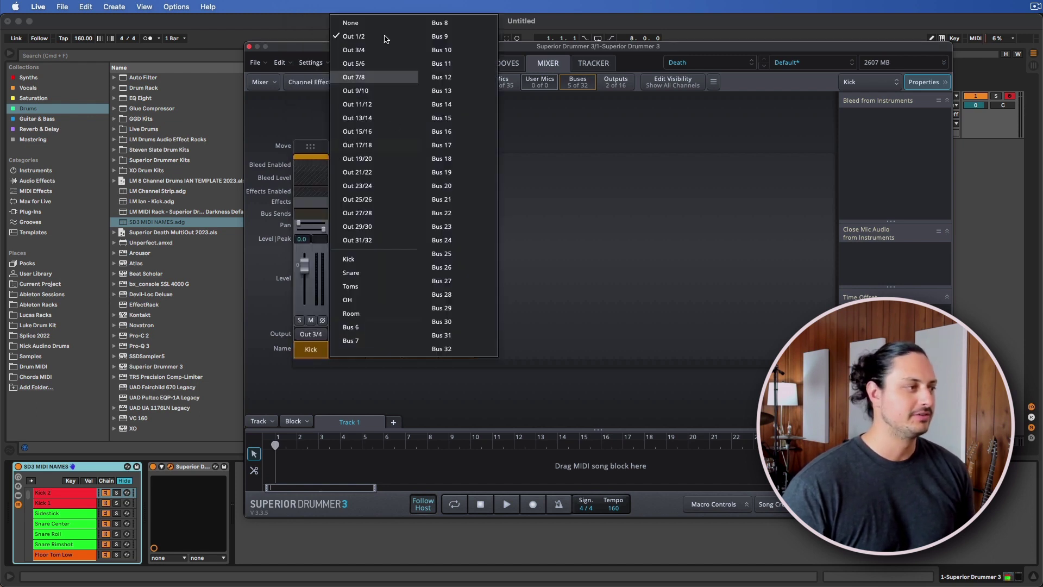
{"action": "left_click", "coordinate": [372, 65]}
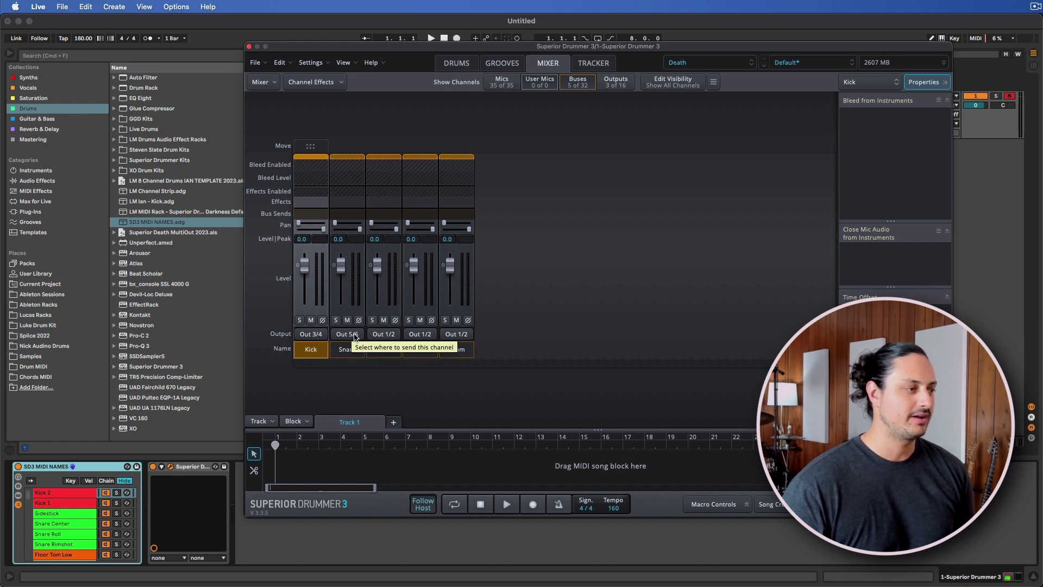
{"action": "left_click", "coordinate": [372, 335]}
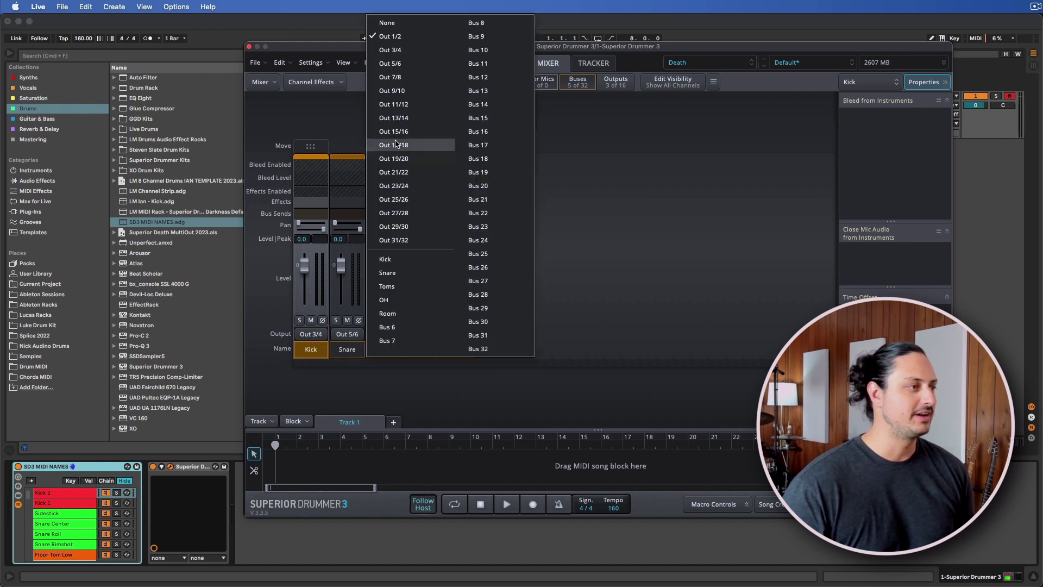
{"action": "left_click", "coordinate": [394, 77]}
- Route OH to Out 9/10 and Room to Out 11/12, then toggle Mics/Buses/Outputs to verify
{"action": "left_click", "coordinate": [420, 334]}
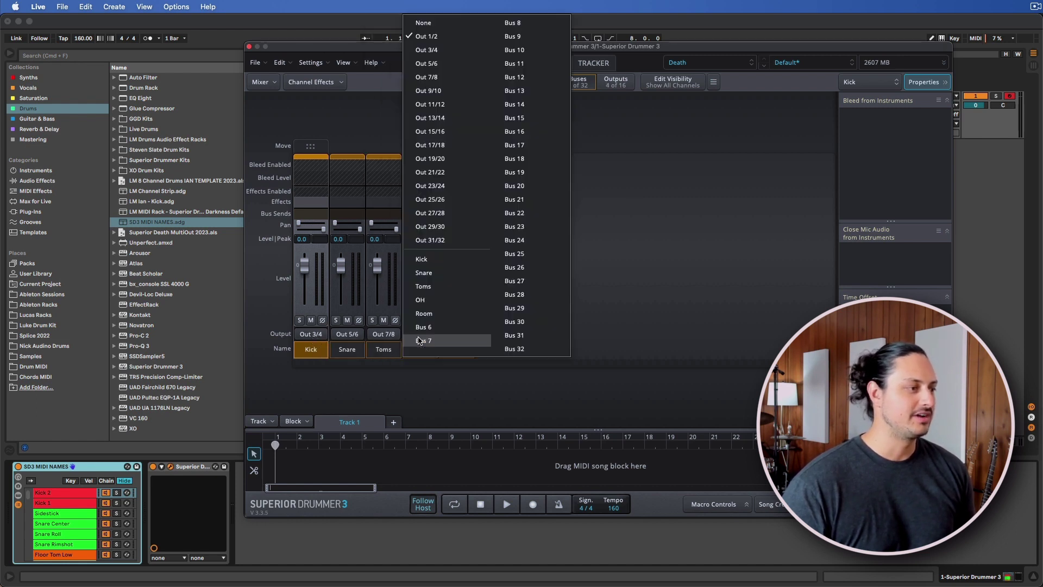
{"action": "left_click", "coordinate": [450, 91]}
{"action": "left_click", "coordinate": [451, 334]}
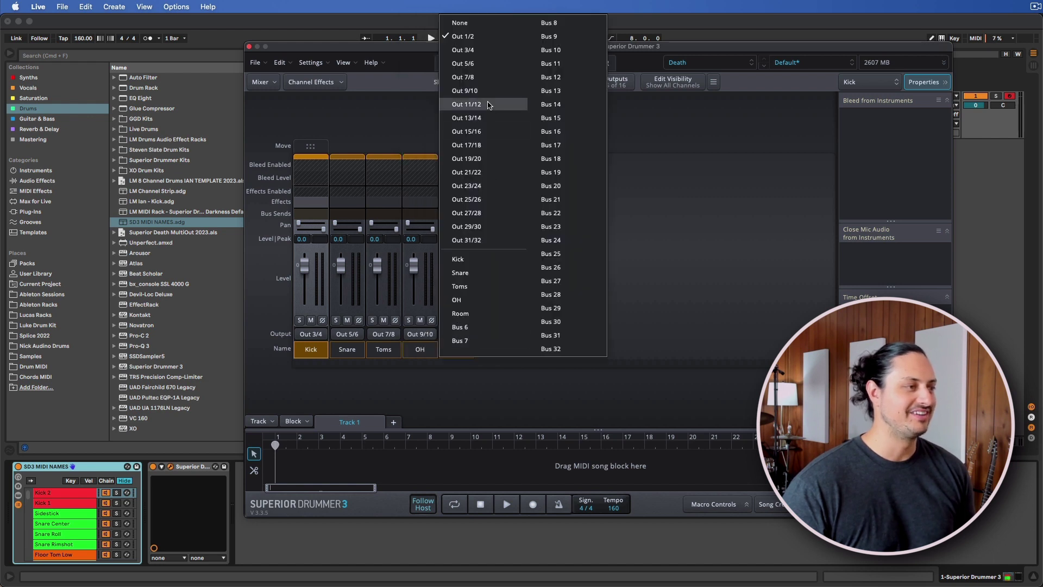
{"action": "left_click", "coordinate": [490, 106]}
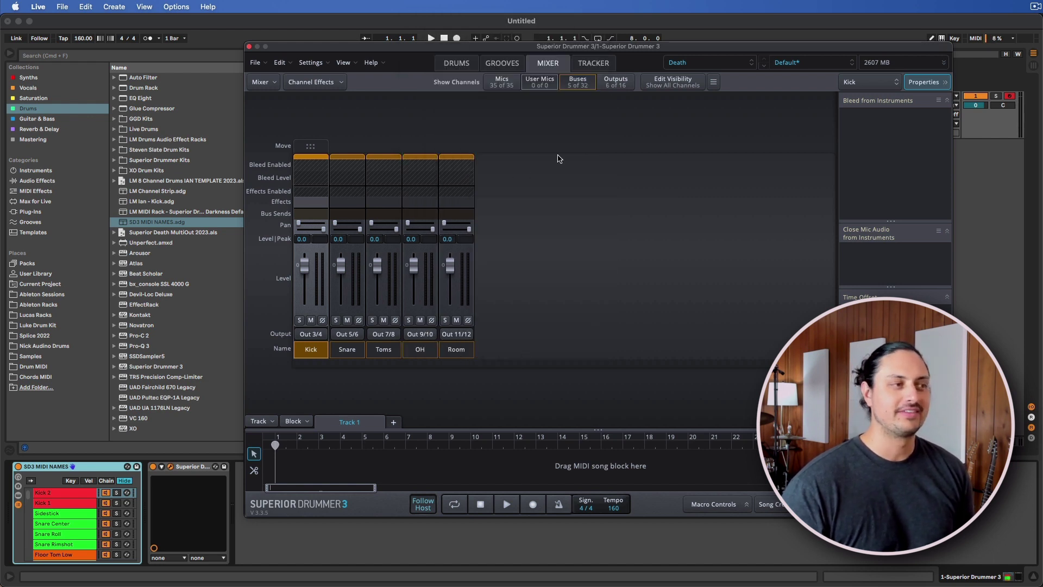
{"action": "left_click", "coordinate": [510, 86]}
{"action": "left_click", "coordinate": [510, 86]}
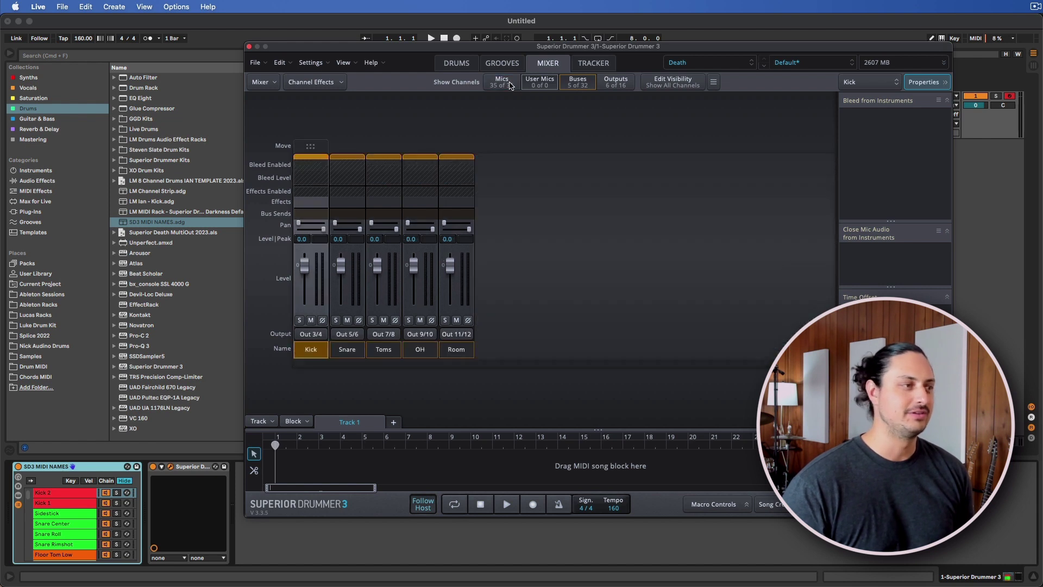
{"action": "left_click", "coordinate": [582, 87]}
{"action": "left_click", "coordinate": [581, 87]}
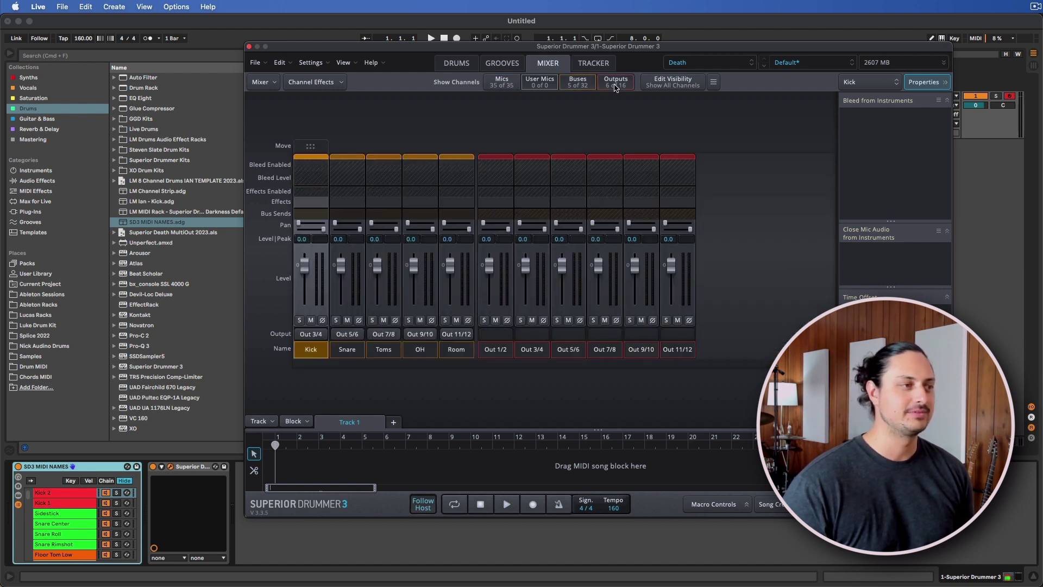
{"action": "left_click", "coordinate": [579, 87]}
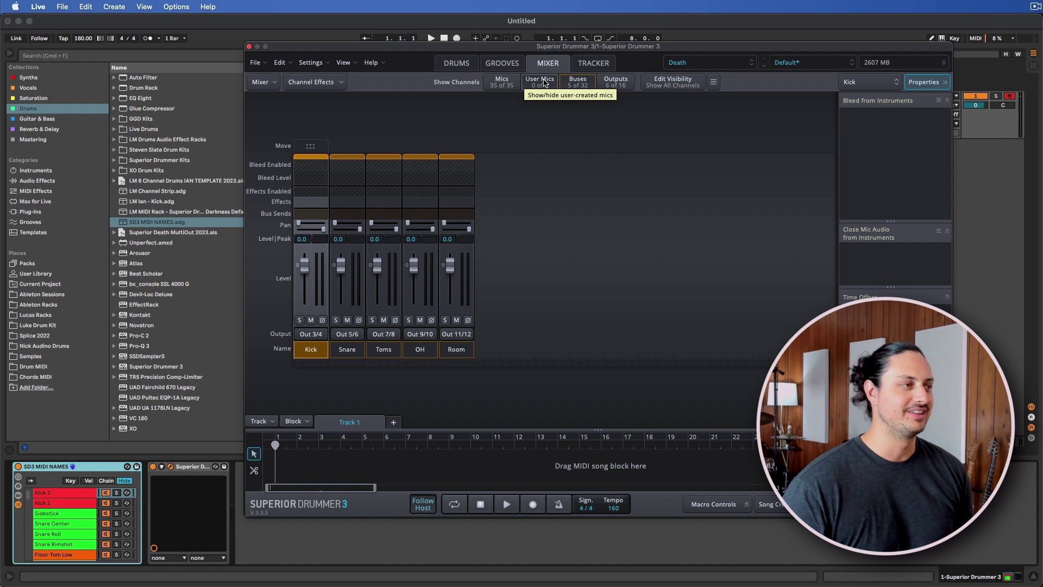
- Close the plugin window and insert new audio tracks below the Superior Drummer 3 track
{"action": "left_click", "coordinate": [249, 46]}
{"action": "left_click", "coordinate": [866, 124]}
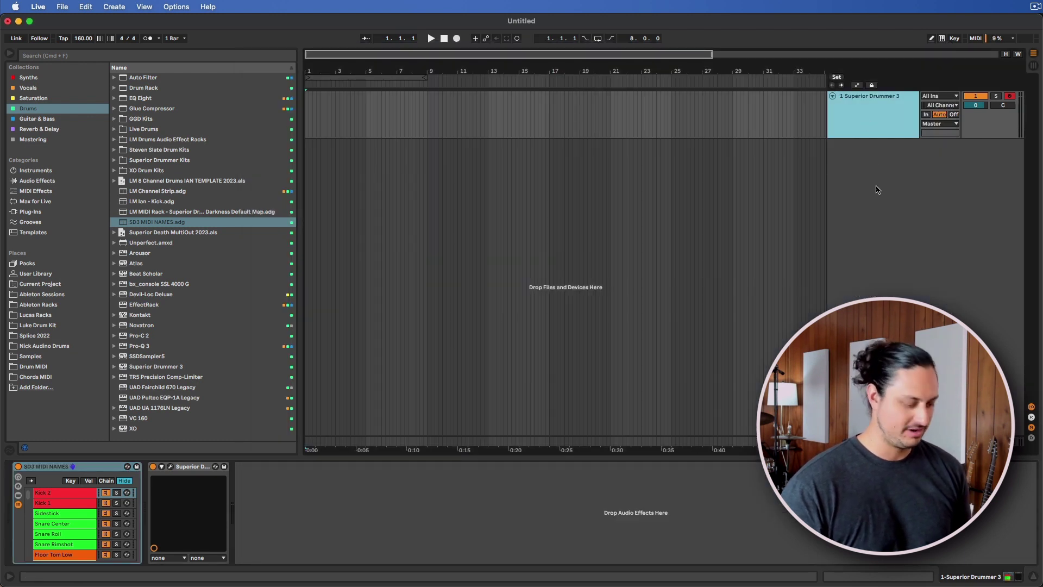
{"action": "key", "text": "super+t"}
{"action": "key", "text": "super+t"}
{"action": "key", "text": "super+t"}
{"action": "key", "text": "super+t"}
{"action": "key", "text": "super+t"}
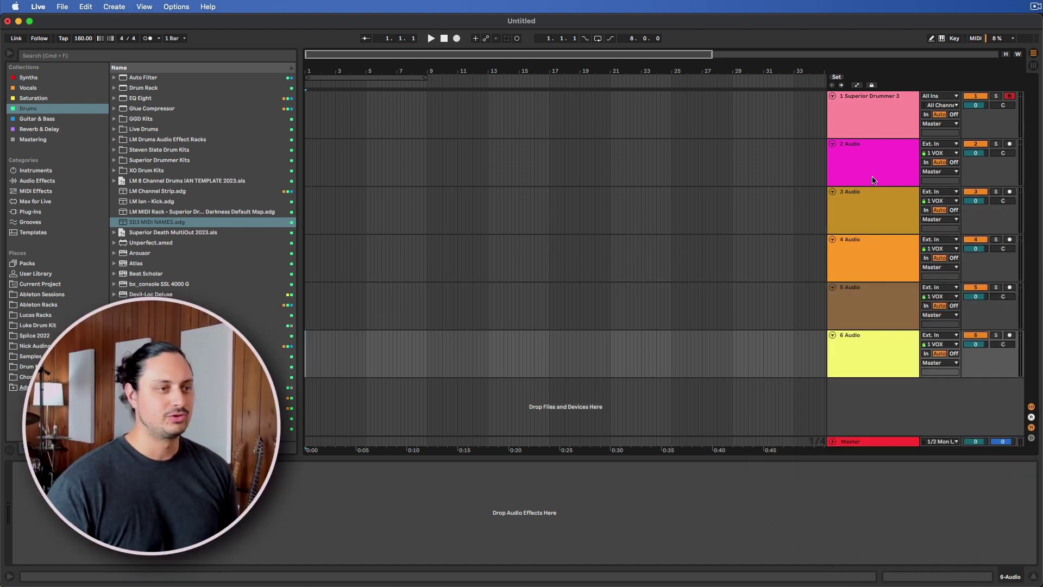
- Name the new audio tracks Kick, Snare, Toms and OH
{"action": "left_click", "coordinate": [872, 173]}
{"action": "key", "text": "super+r"}
{"action": "type", "text": "Kick"}
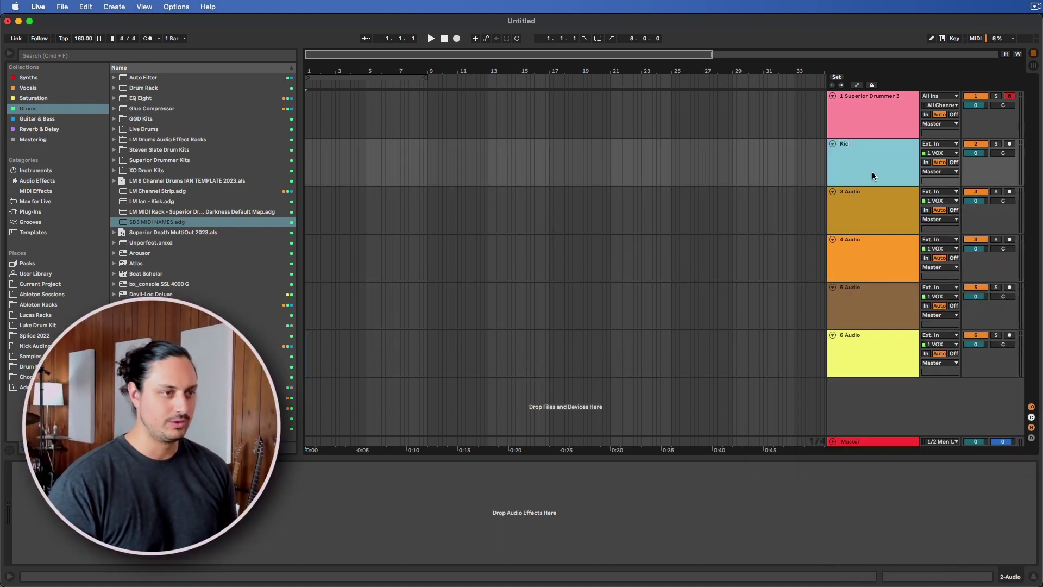
{"action": "key", "text": "Tab"}
{"action": "type", "text": "Snare"}
{"action": "key", "text": "Tab"}
{"action": "type", "text": "Toms"}
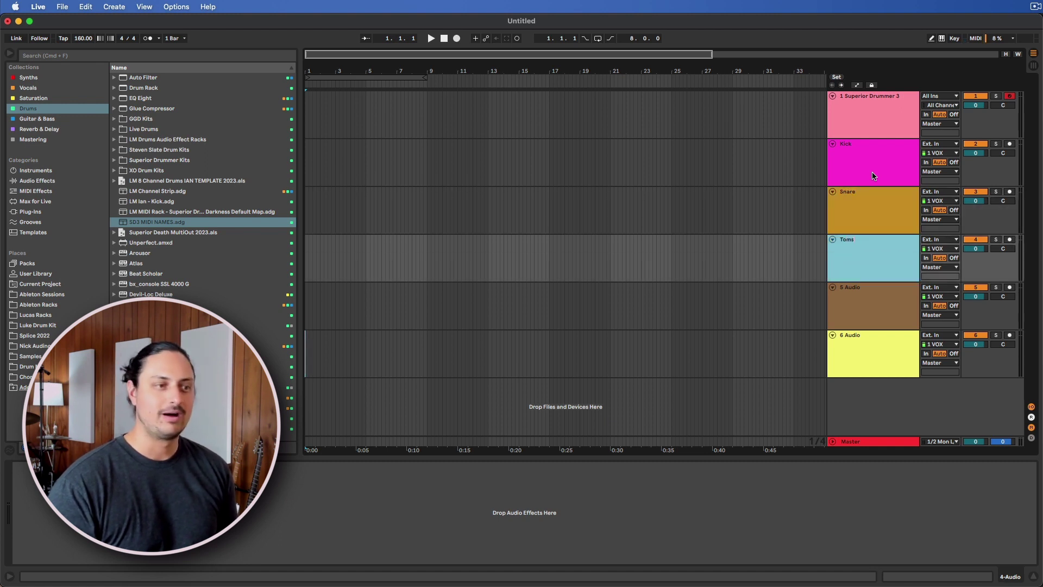
{"action": "key", "text": "Tab"}
{"action": "type", "text": "OH"}
{"action": "key", "text": "Tab"}
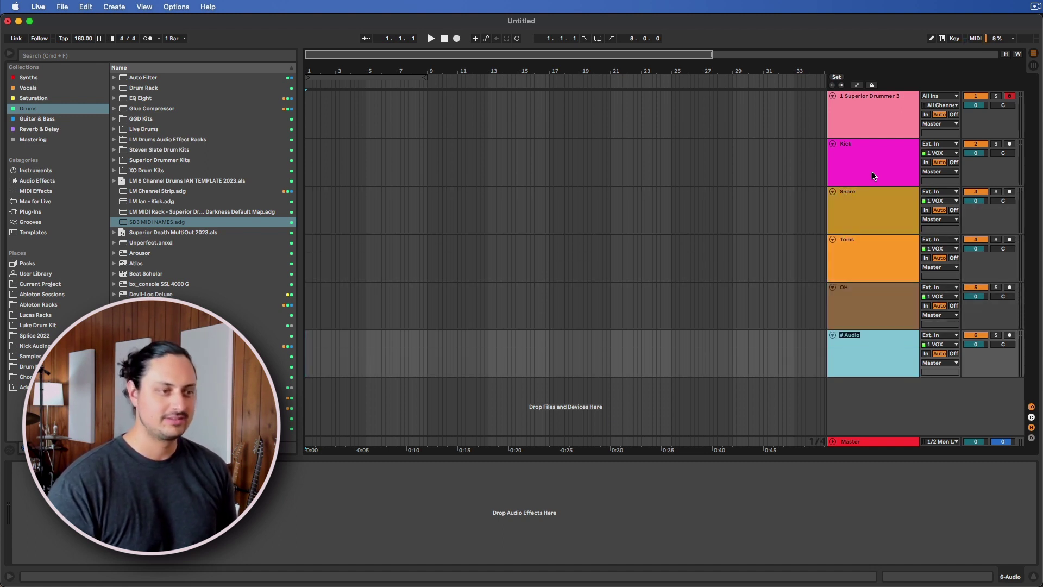
- Name the last track Room and set all five drum tracks' input to Superior Drummer 3
{"action": "type", "text": "Room"}
{"action": "left_click", "coordinate": [873, 175]}
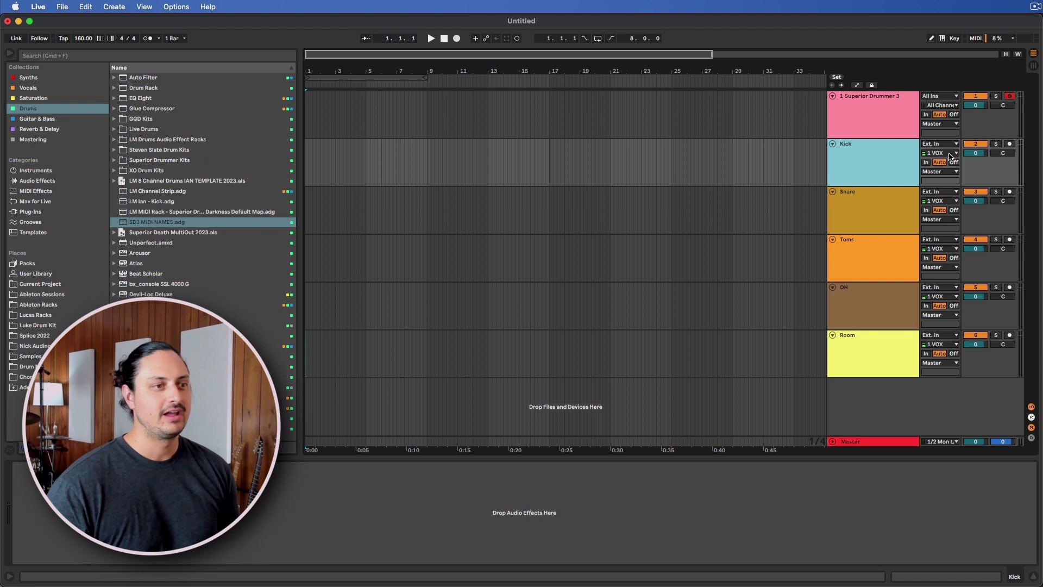
{"action": "left_click", "coordinate": [944, 144]}
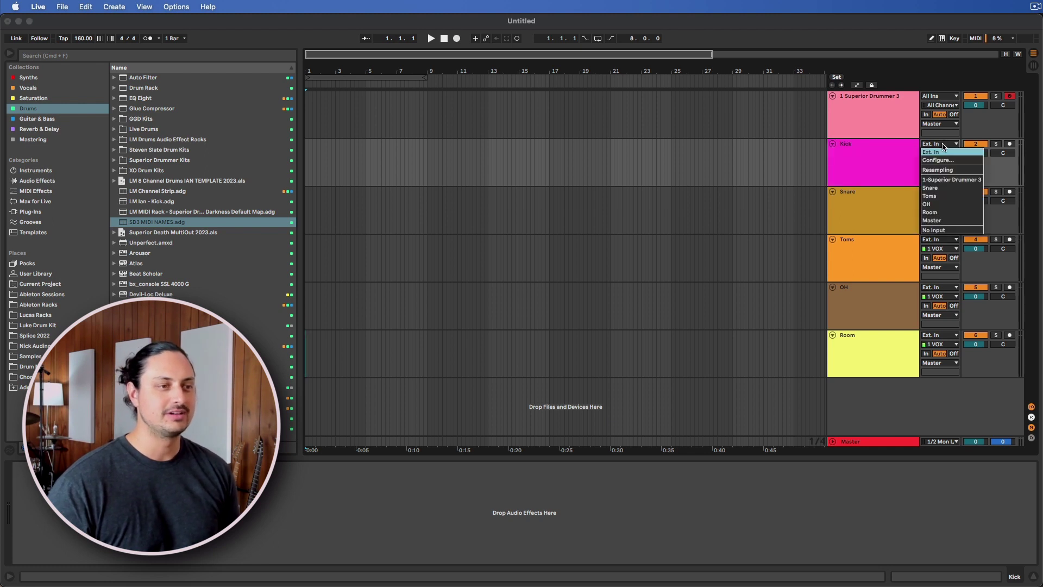
{"action": "left_click", "coordinate": [881, 163]}
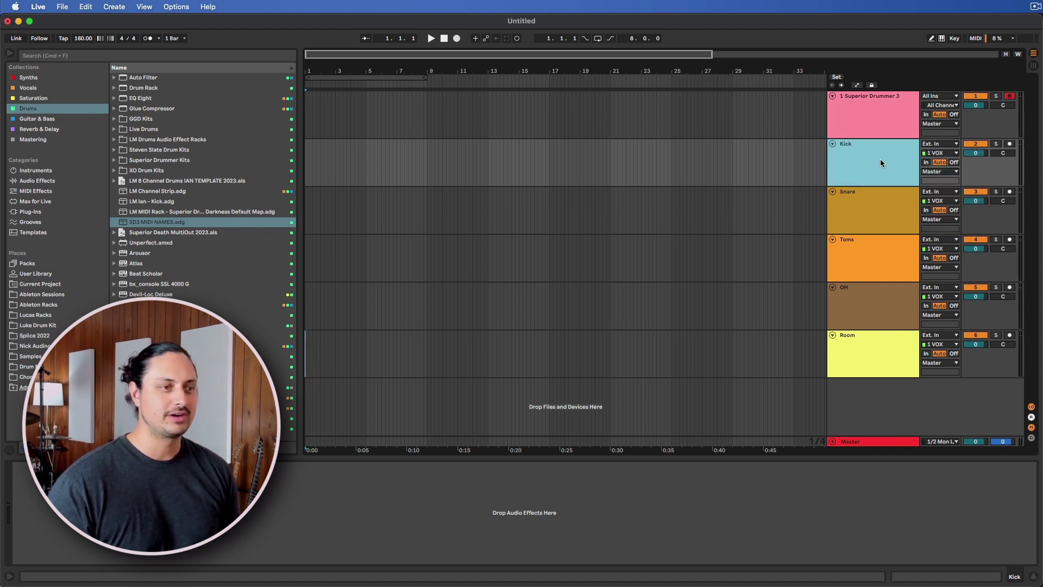
{"action": "left_click", "coordinate": [880, 340], "text": "shift"}
{"action": "left_click", "coordinate": [943, 144]}
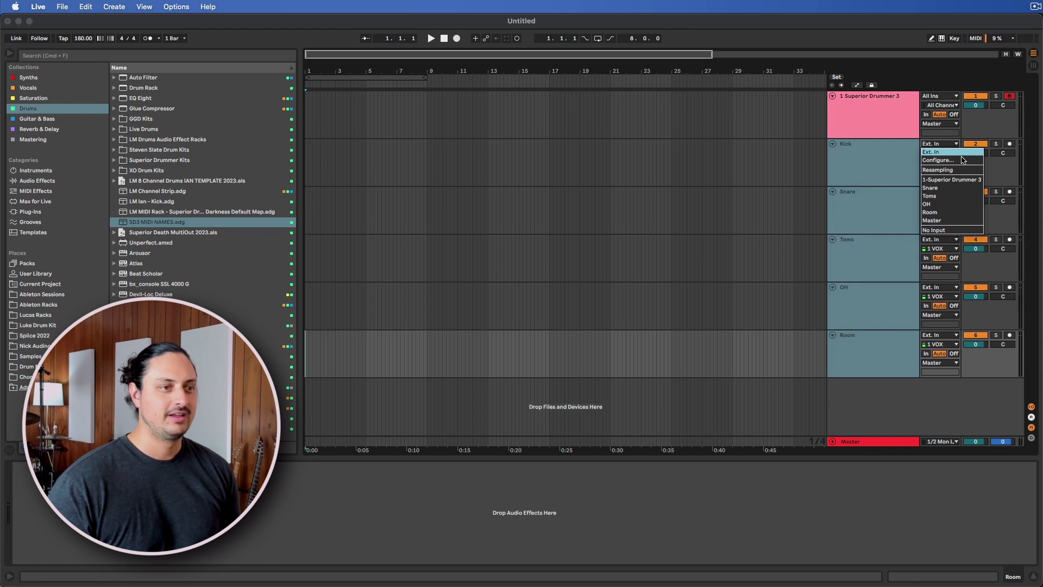
{"action": "left_click", "coordinate": [951, 179]}
{"action": "left_click", "coordinate": [880, 159]}
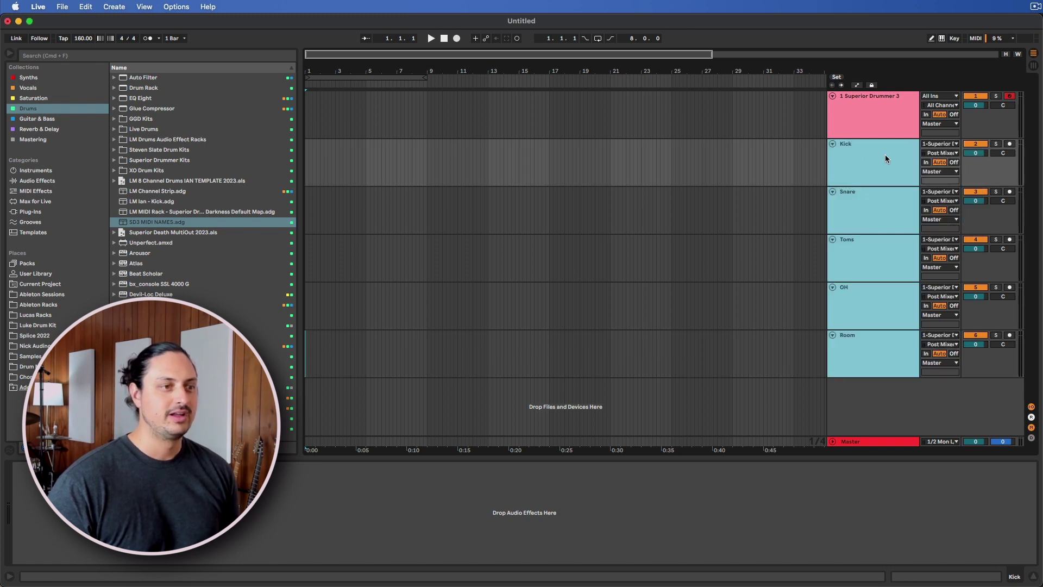
- Set the Kick track's input channel to S3/4 and Snare's to S5/6
{"action": "left_click", "coordinate": [843, 153]}
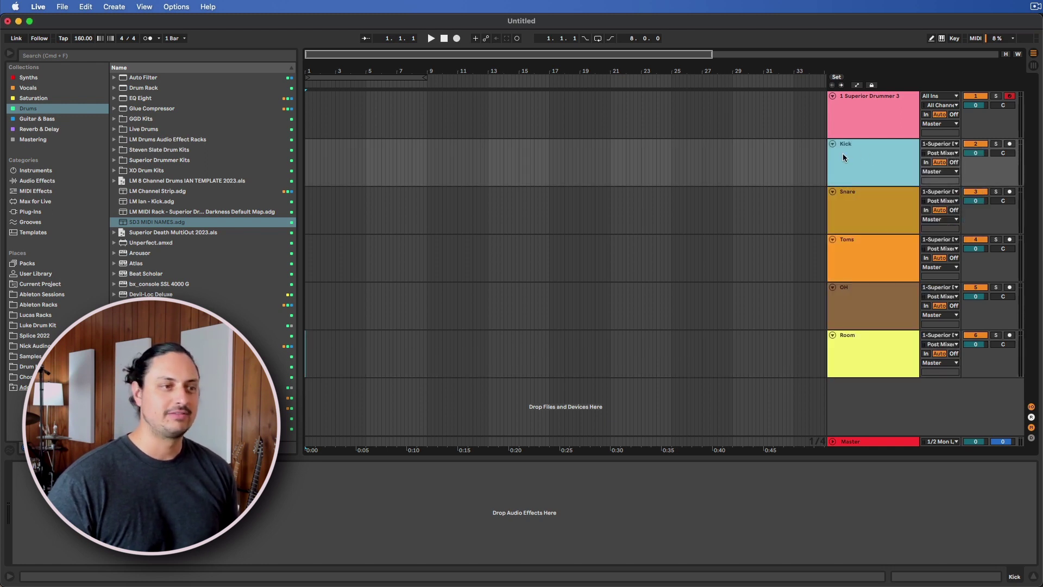
{"action": "left_click", "coordinate": [947, 154]}
{"action": "left_click", "coordinate": [960, 187]}
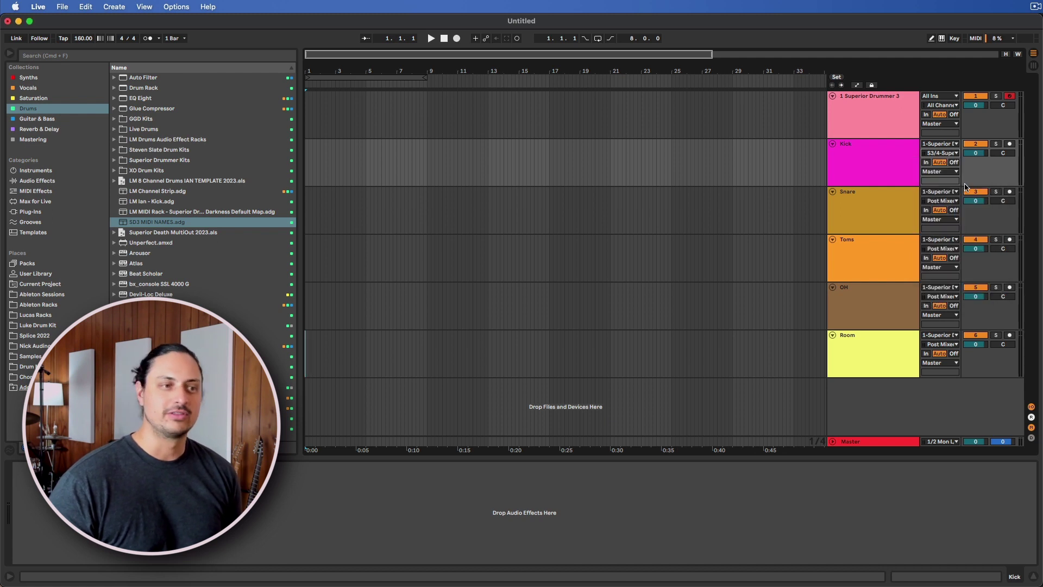
{"action": "left_click", "coordinate": [857, 212]}
{"action": "left_click", "coordinate": [942, 203]}
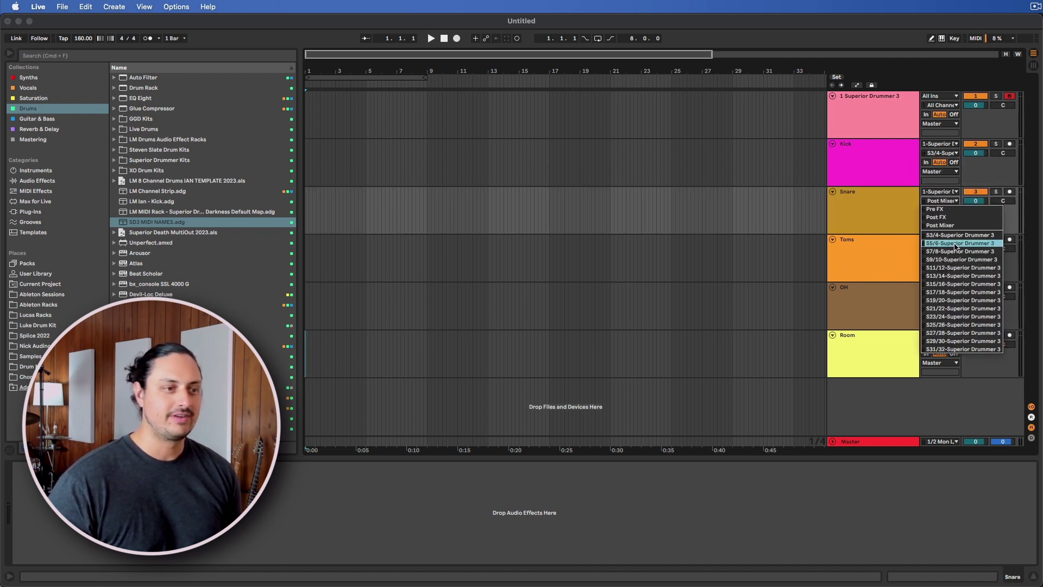
{"action": "left_click", "coordinate": [959, 243]}
- Set input channels S7/8 for Toms, S9/10 for OH and S11/12 for Room
{"action": "left_click", "coordinate": [876, 261]}
{"action": "left_click", "coordinate": [948, 249]}
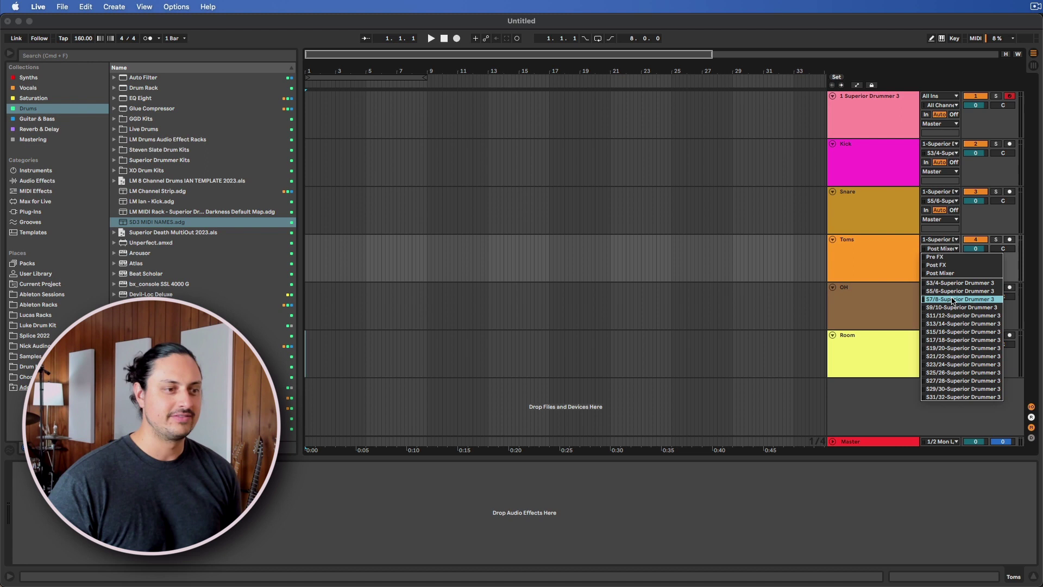
{"action": "left_click", "coordinate": [956, 300]}
{"action": "left_click", "coordinate": [876, 305]}
{"action": "left_click", "coordinate": [956, 298]}
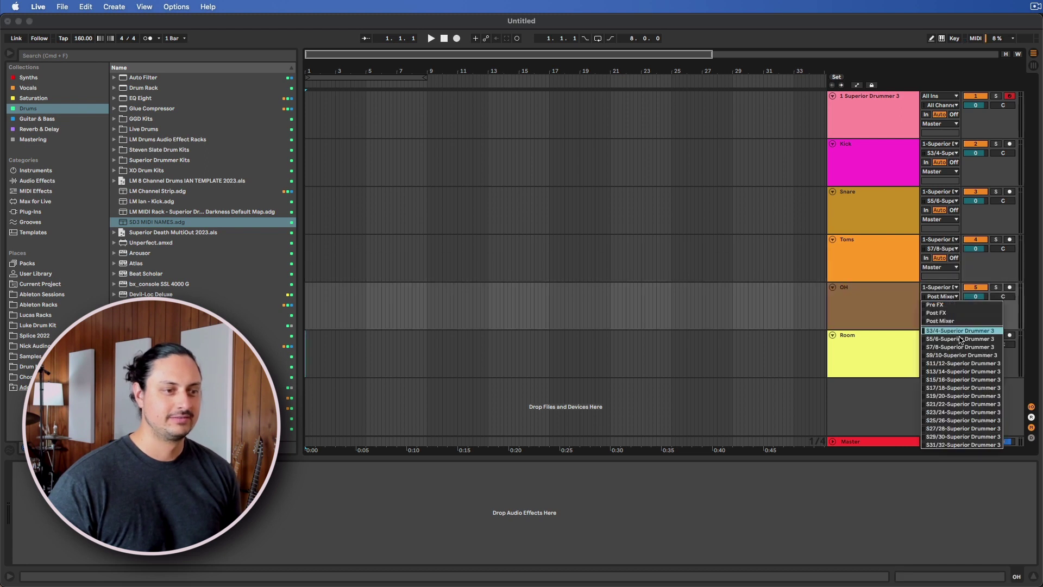
{"action": "left_click", "coordinate": [959, 356]}
{"action": "left_click", "coordinate": [875, 354]}
{"action": "left_click", "coordinate": [945, 346]}
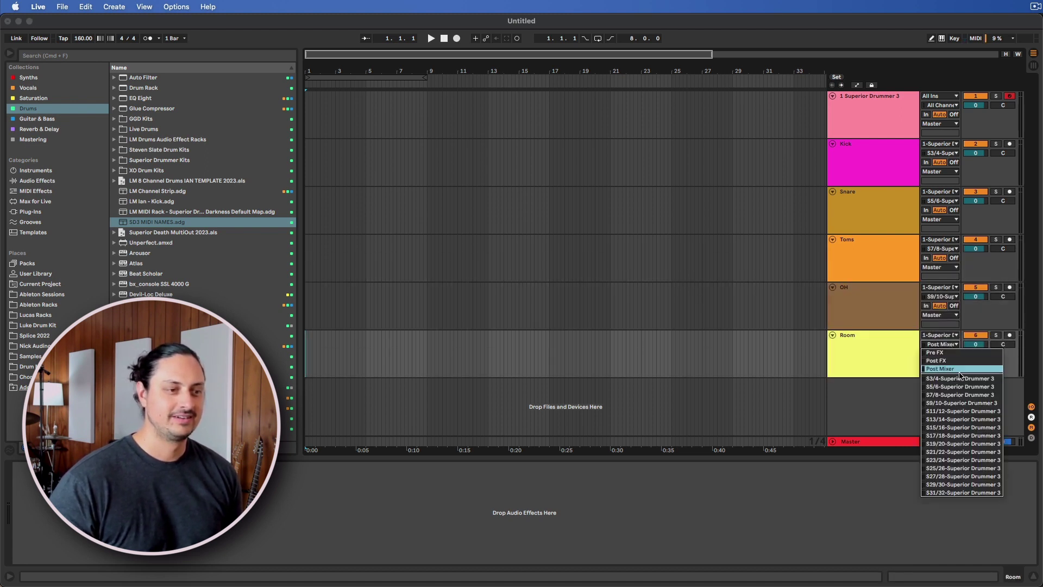
{"action": "left_click", "coordinate": [959, 411]}
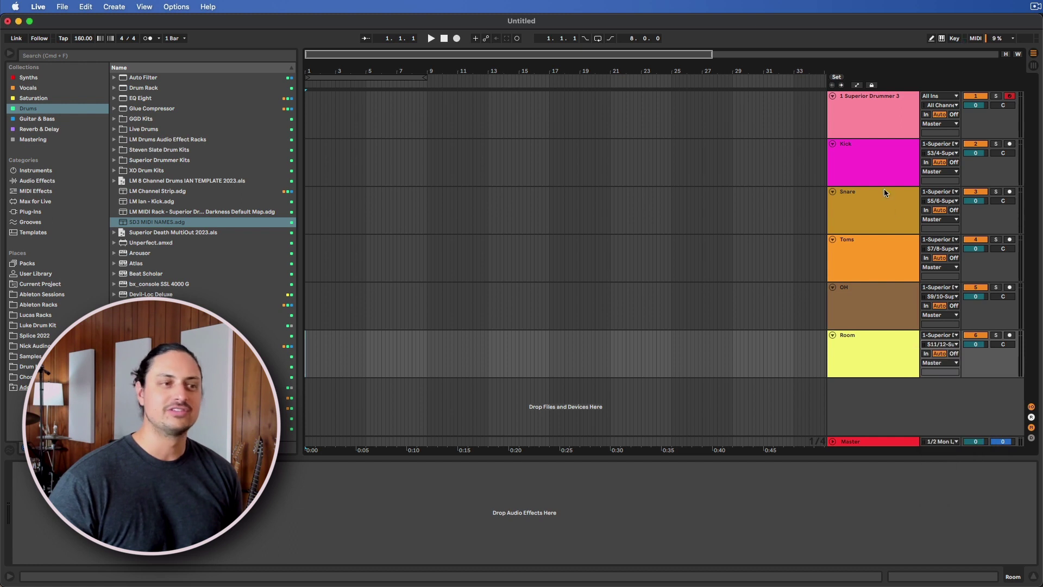
- Select the Superior Drummer 3 track through Room and colour all six green
{"action": "left_click", "coordinate": [872, 162]}
{"action": "left_click", "coordinate": [875, 112]}
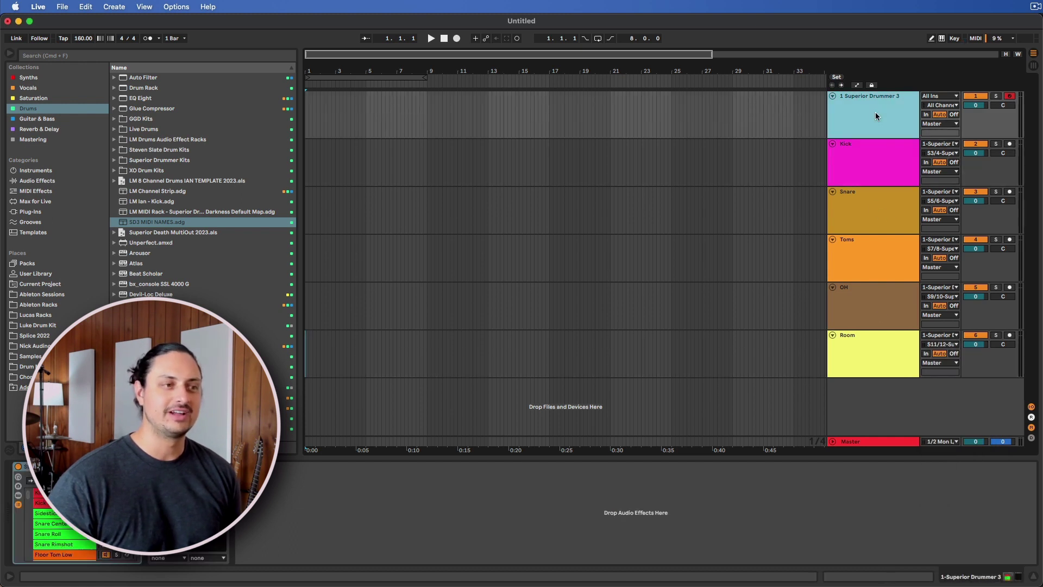
{"action": "left_click", "coordinate": [879, 340], "text": "shift"}
{"action": "right_click", "coordinate": [880, 346]}
{"action": "left_click", "coordinate": [944, 496]}
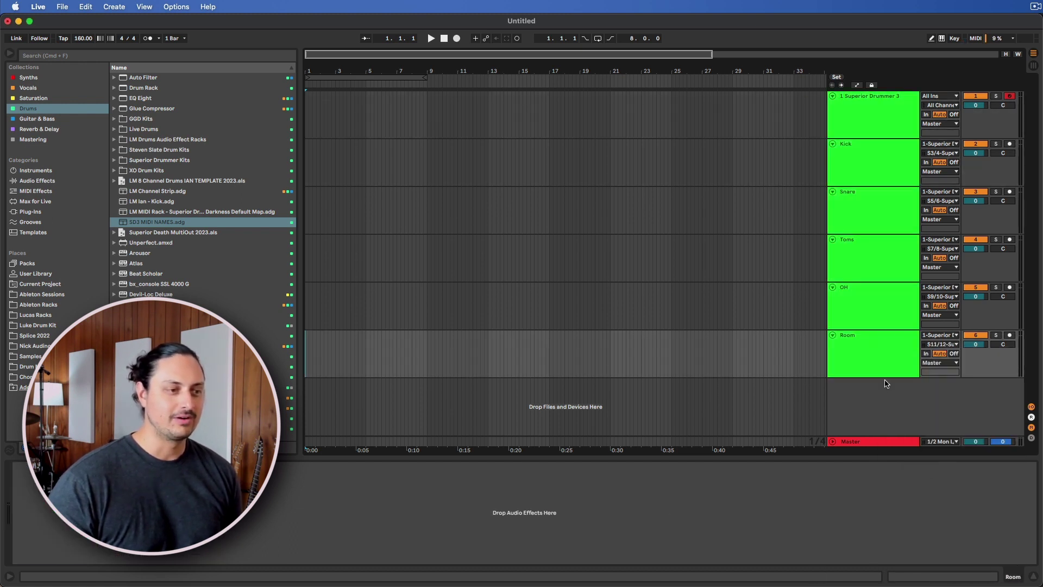
- Rename the Superior Drummer 3 MIDI track to SD3 and mark its first eight bars
{"action": "left_click", "coordinate": [872, 120]}
{"action": "key", "text": "super+r"}
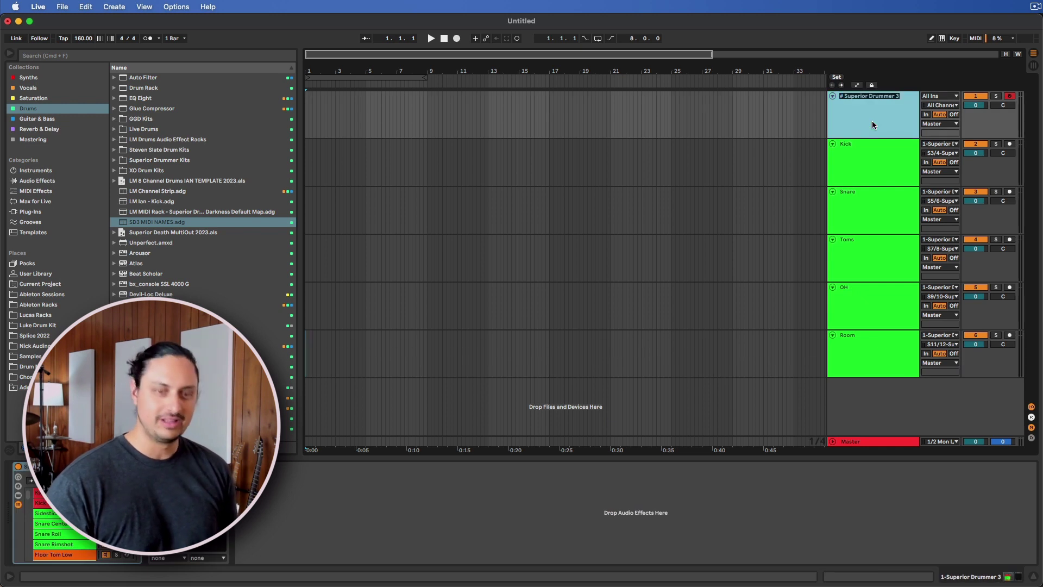
{"action": "type", "text": "SD"}
{"action": "key", "text": "Return"}
{"action": "type", "text": "3"}
{"action": "key", "text": "Return"}
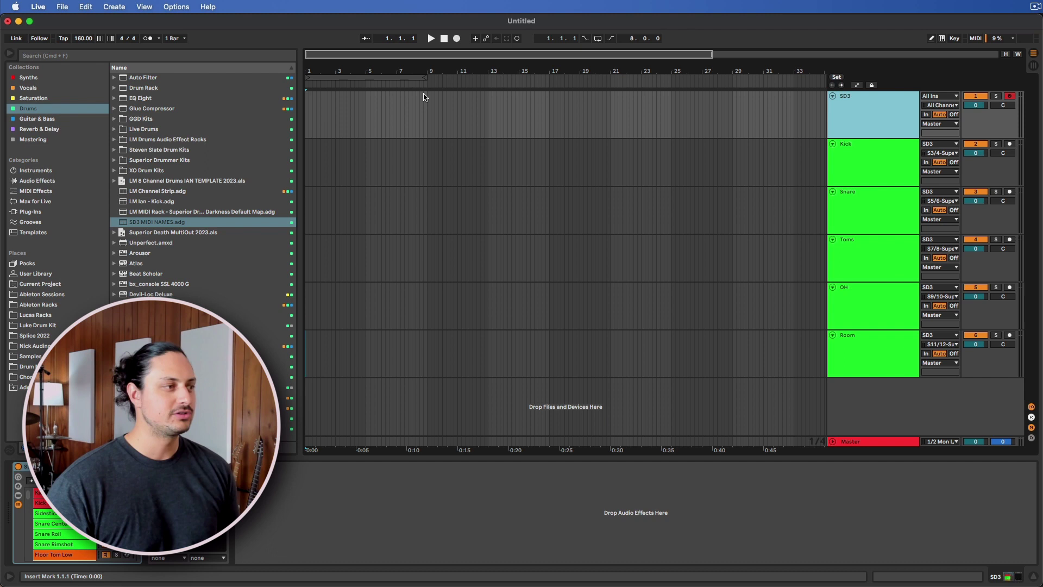
{"action": "left_click_drag", "start_coordinate": [426, 101], "coordinate": [232, 107]}
- Create an empty 8-bar MIDI clip on SD3 and set Kick through Room to monitor In
{"action": "key", "text": "super+shift+m"}
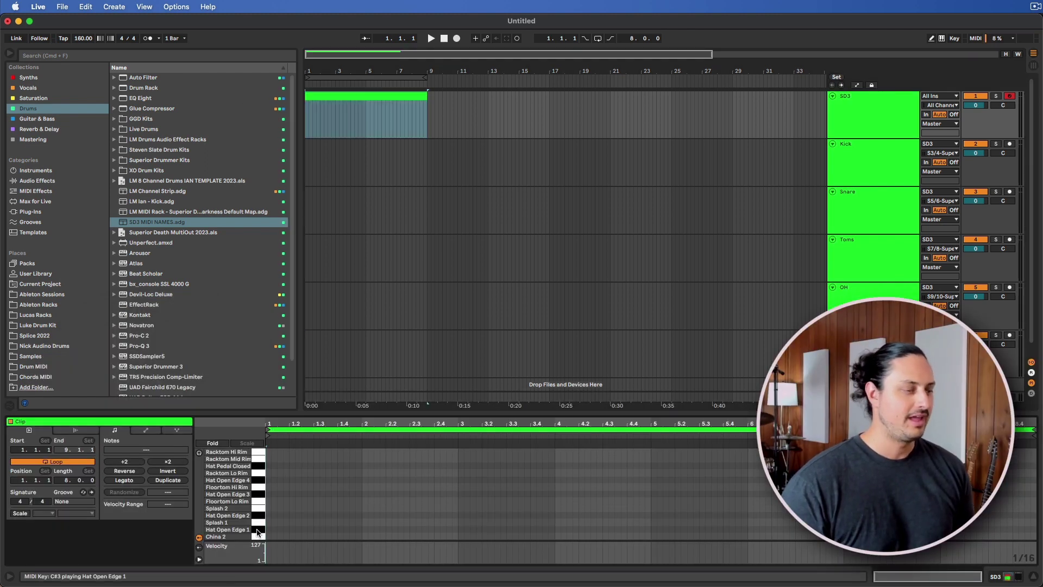
{"action": "left_click", "coordinate": [851, 162]}
{"action": "left_click", "coordinate": [848, 334], "text": "shift"}
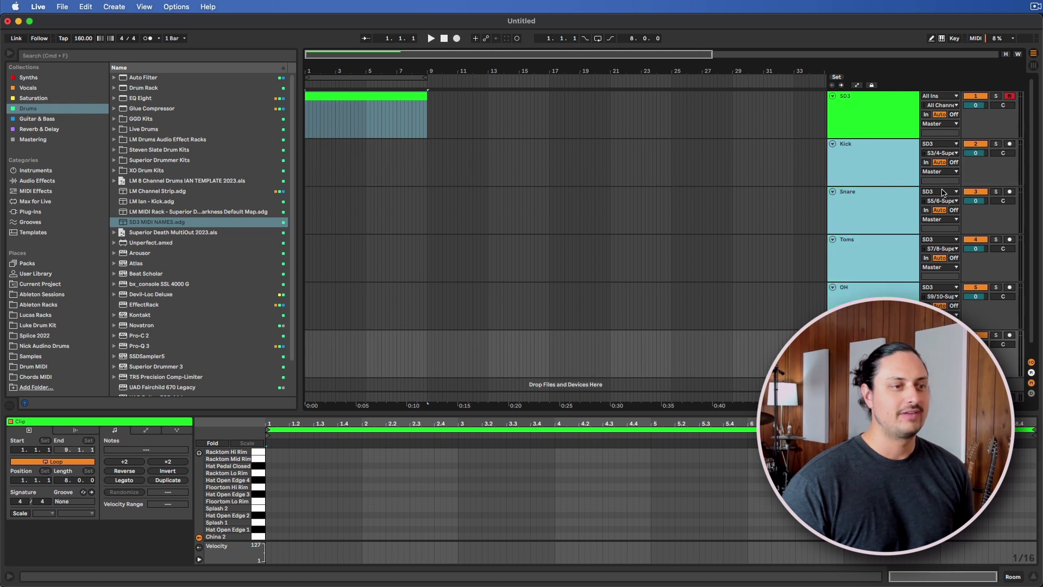
{"action": "left_click", "coordinate": [926, 162]}
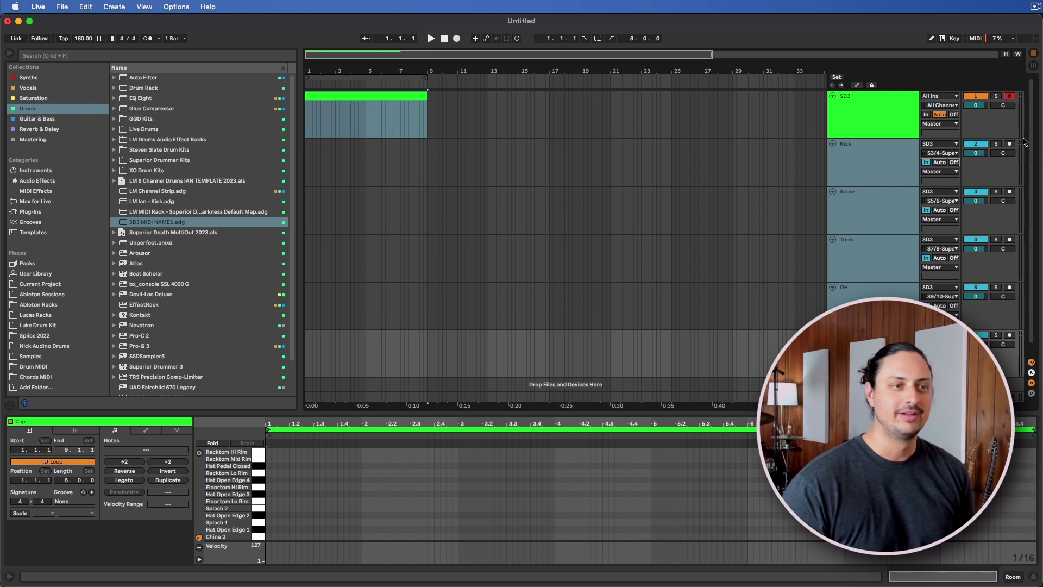
- Audition the kit by adding and removing a test note in the China 2 row during playback
{"action": "key", "text": "super+a"}
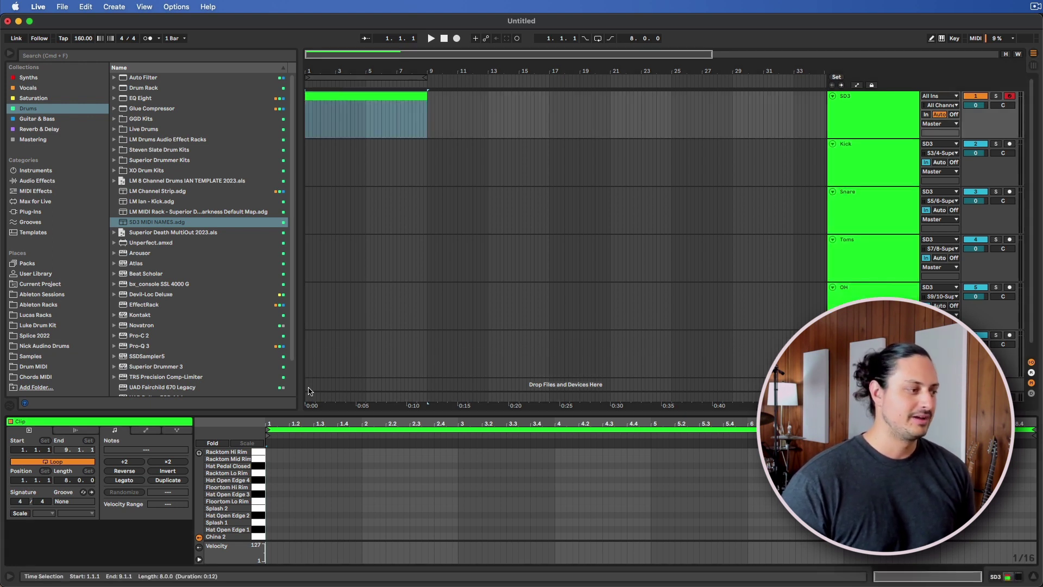
{"action": "double_click", "coordinate": [269, 536]}
{"action": "key", "text": "space"}
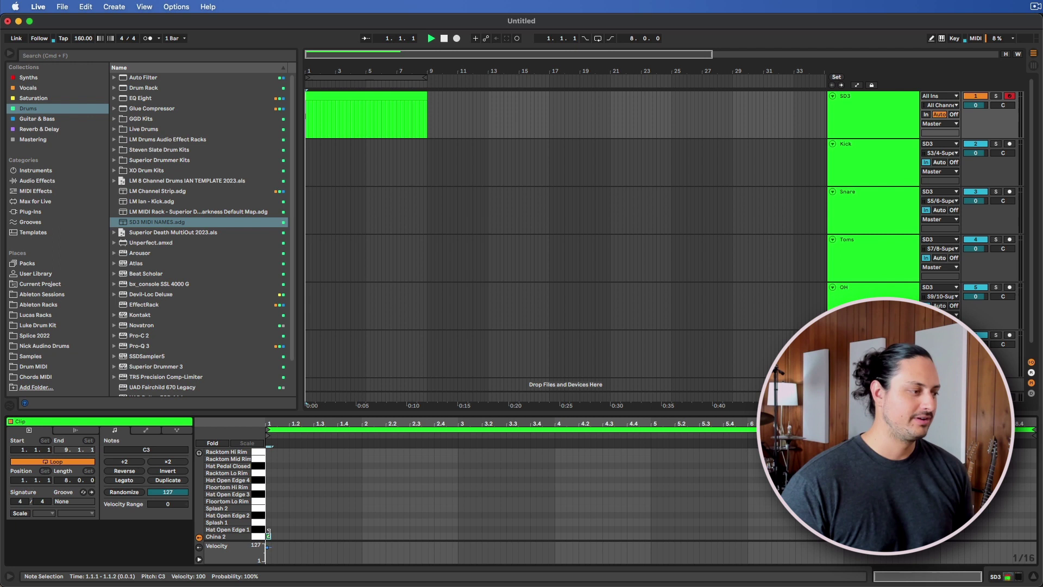
{"action": "double_click", "coordinate": [268, 536]}
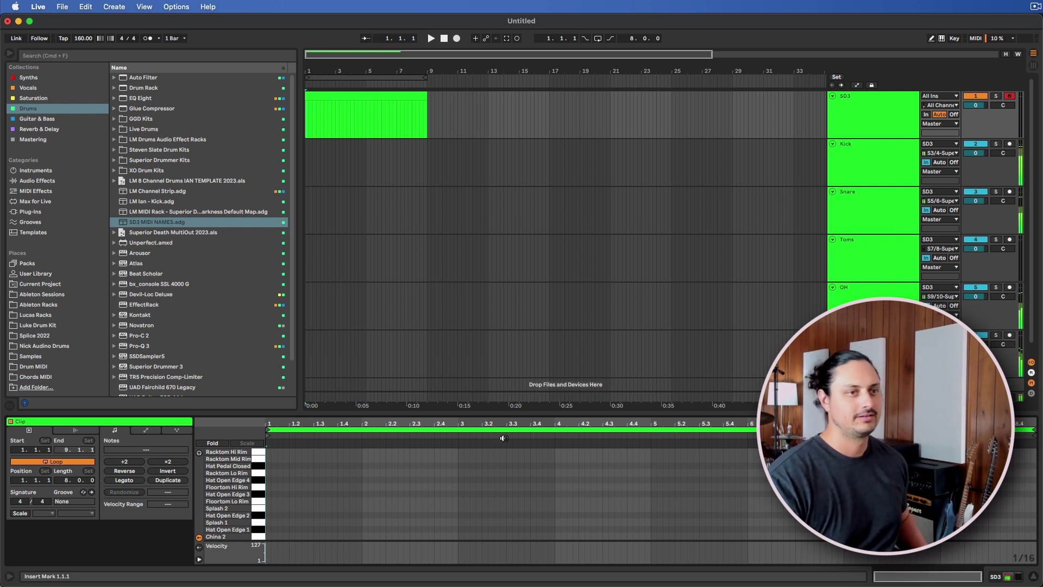
- Select the Toms, Kick, Snare and SD3 tracks in turn to review their setup
{"action": "left_click", "coordinate": [869, 251]}
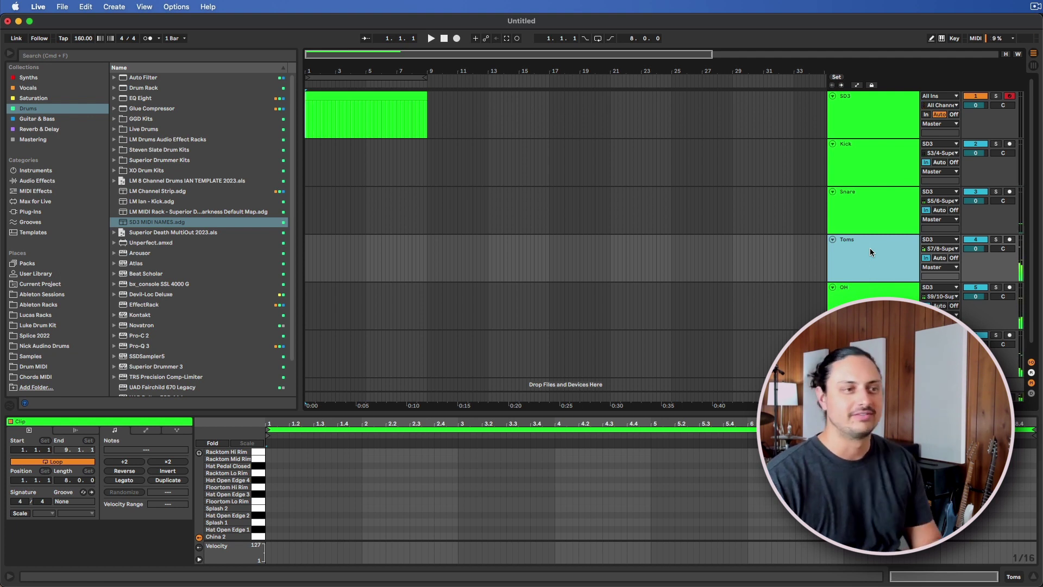
{"action": "left_click", "coordinate": [876, 169]}
{"action": "left_click", "coordinate": [874, 218]}
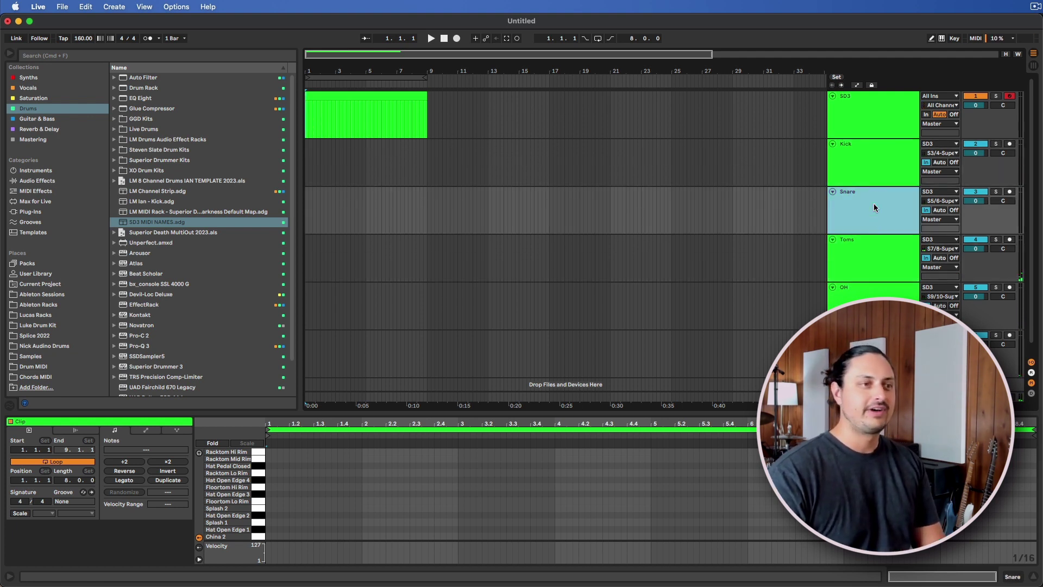
{"action": "left_click", "coordinate": [867, 132]}
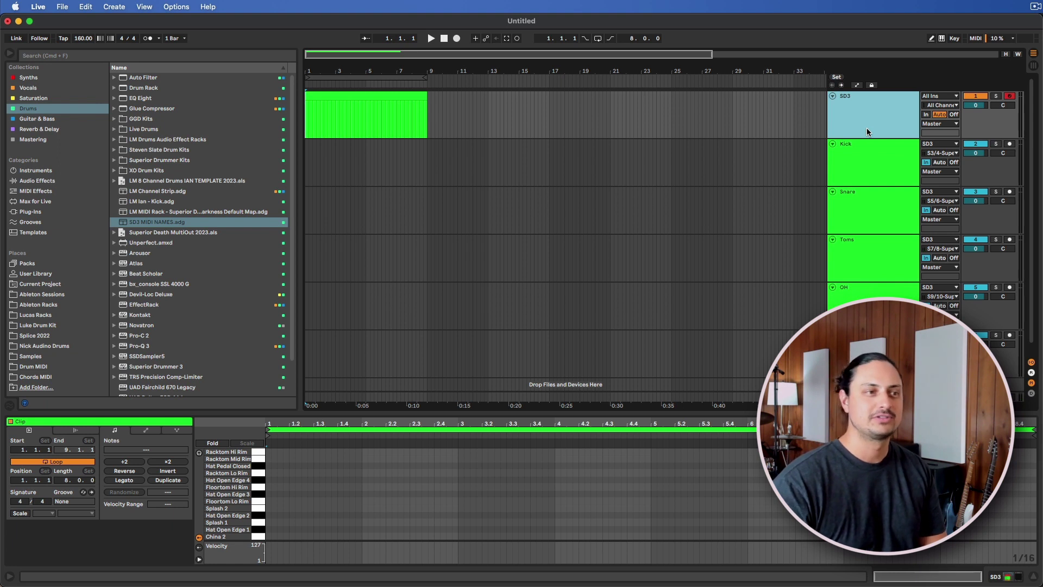
{"action": "left_click", "coordinate": [867, 158]}
{"action": "left_click", "coordinate": [881, 136]}
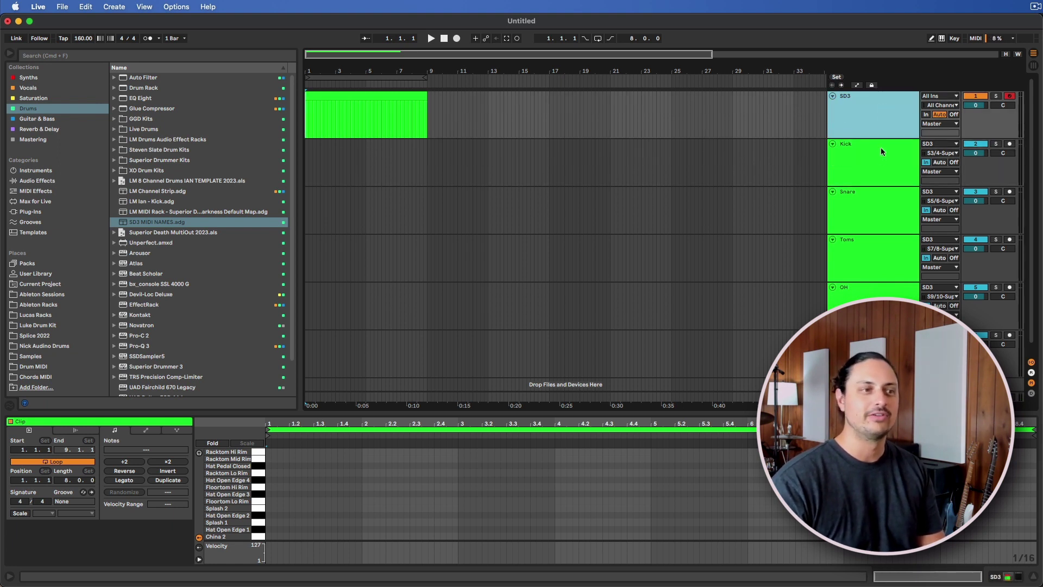
- Group the SD3 through Room tracks and name the group track 'Drums'
{"action": "left_click", "coordinate": [881, 149]}
{"action": "left_click", "coordinate": [869, 117]}
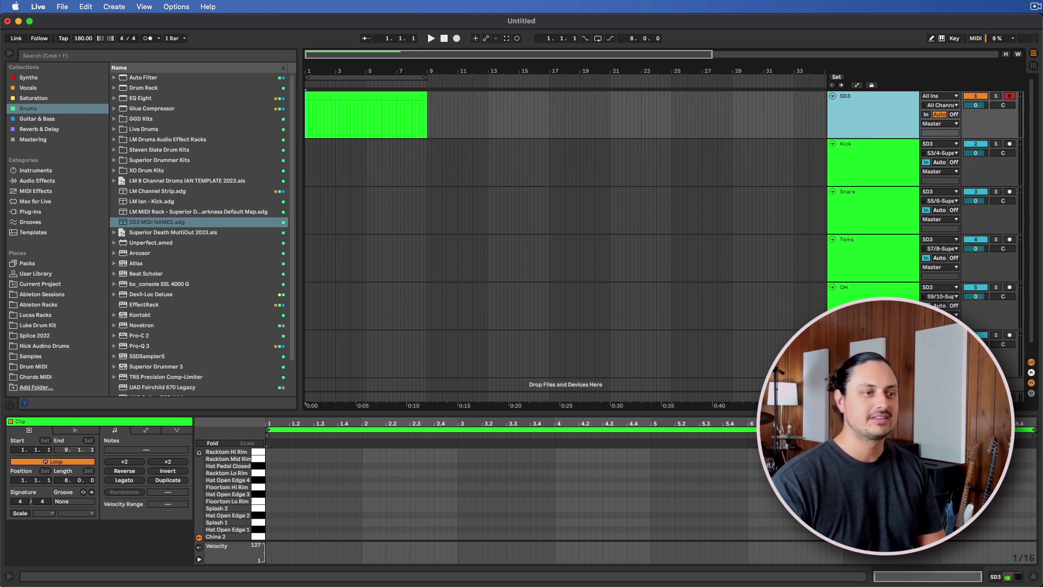
{"action": "left_click", "coordinate": [869, 353], "text": "shift"}
{"action": "key", "text": "super+g"}
{"action": "key", "text": "super+r"}
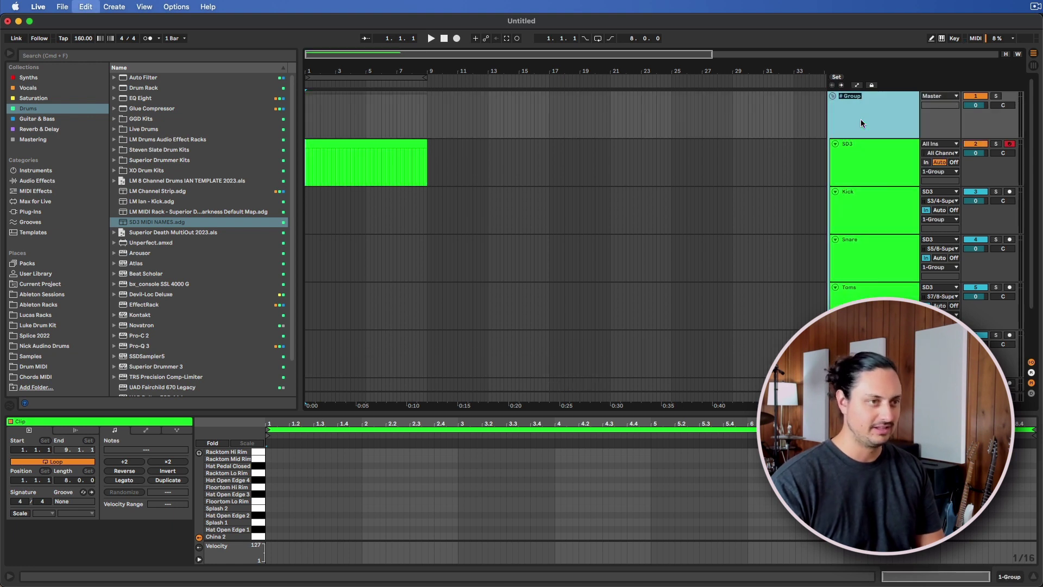
{"action": "type", "text": "Drums"}
{"action": "key", "text": "Return"}
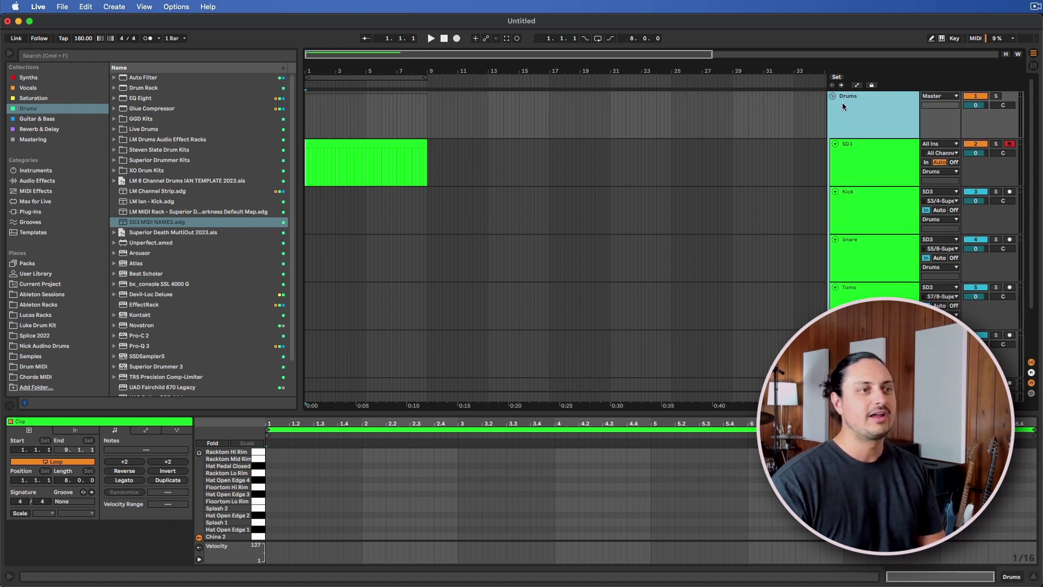
- Collapse and re-expand the Drums group, then select SD3 and the Drums group track
{"action": "left_click", "coordinate": [832, 96]}
{"action": "left_click", "coordinate": [832, 96]}
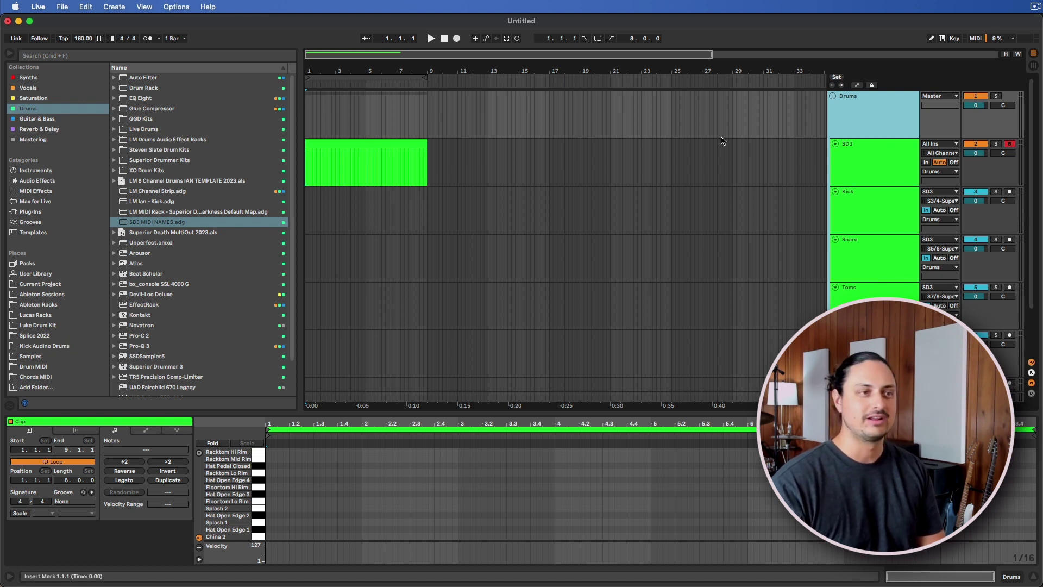
{"action": "left_click", "coordinate": [865, 162]}
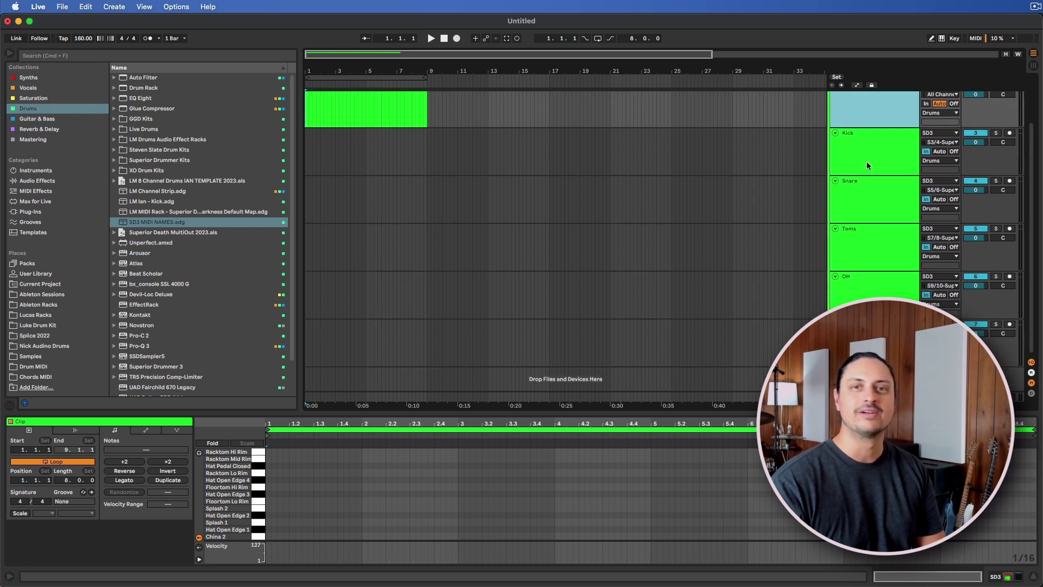
{"action": "left_click", "coordinate": [869, 114]}
- Open the Superior Drummer 3 plugin from the SD3 track and show its MIDI In/E-Drums settings
{"action": "left_click", "coordinate": [449, 264]}
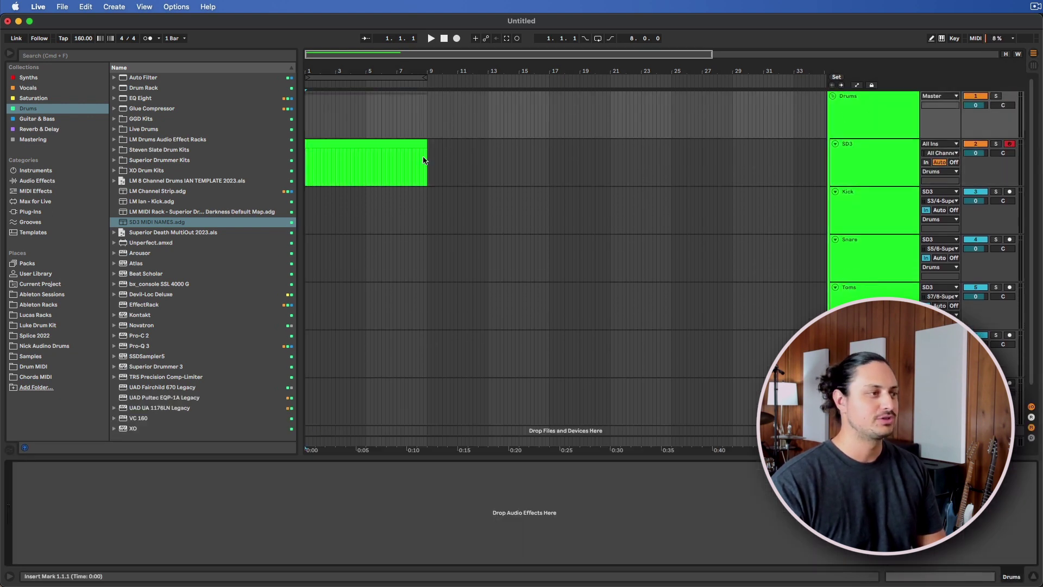
{"action": "left_click", "coordinate": [892, 170]}
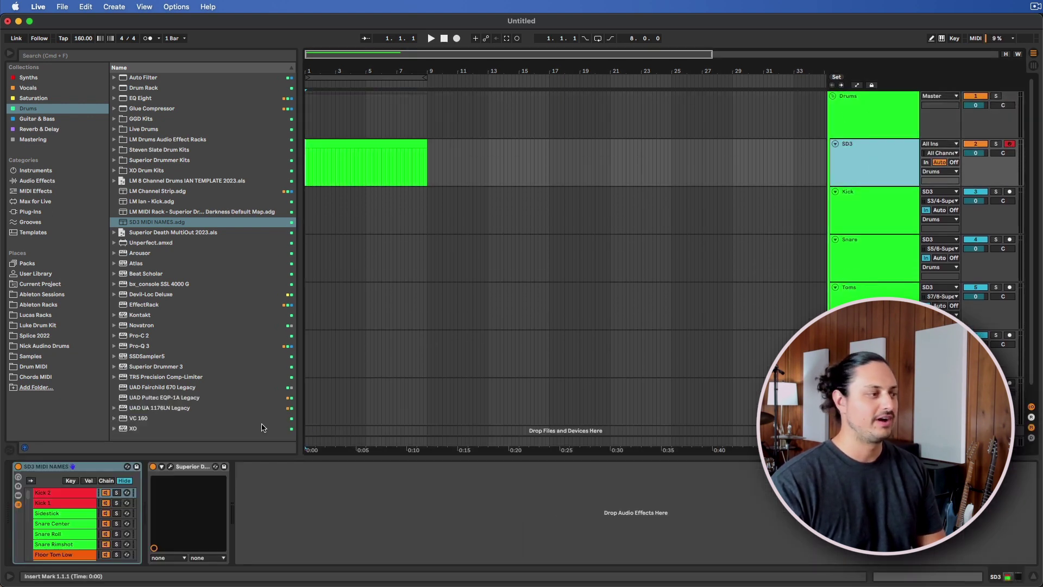
{"action": "left_click", "coordinate": [170, 467]}
{"action": "left_click", "coordinate": [310, 63]}
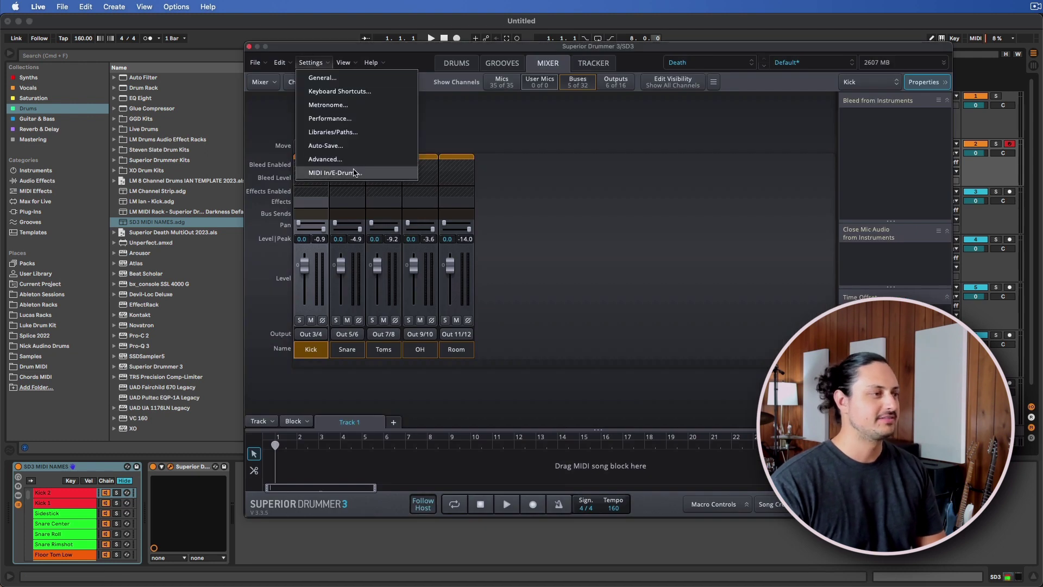
{"action": "left_click", "coordinate": [355, 173]}
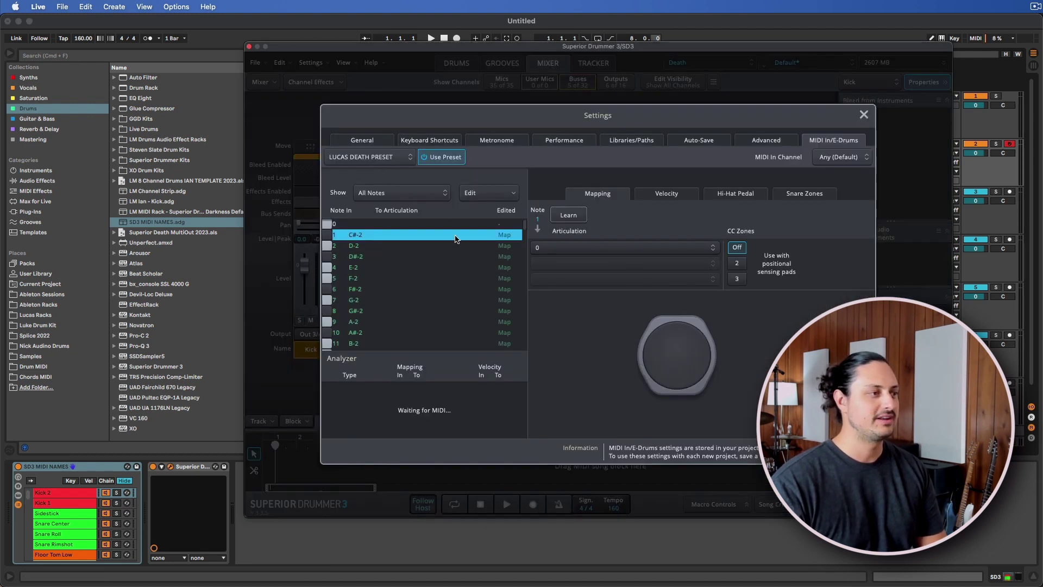
- Load the saved user MIDI mapping preset and close Settings to return to the mixer
{"action": "left_click", "coordinate": [378, 158]}
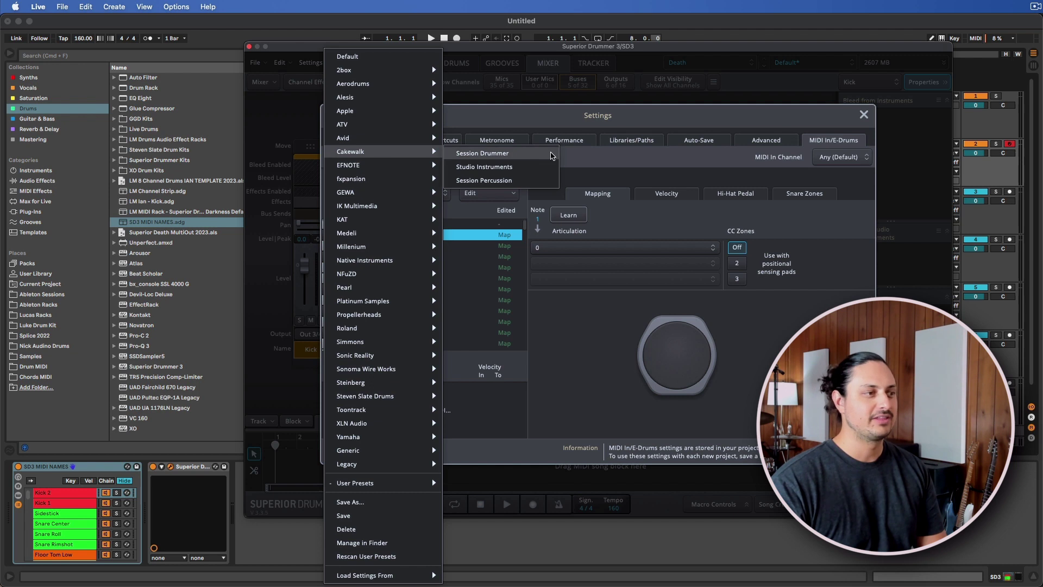
{"action": "mouse_move", "coordinate": [374, 487]}
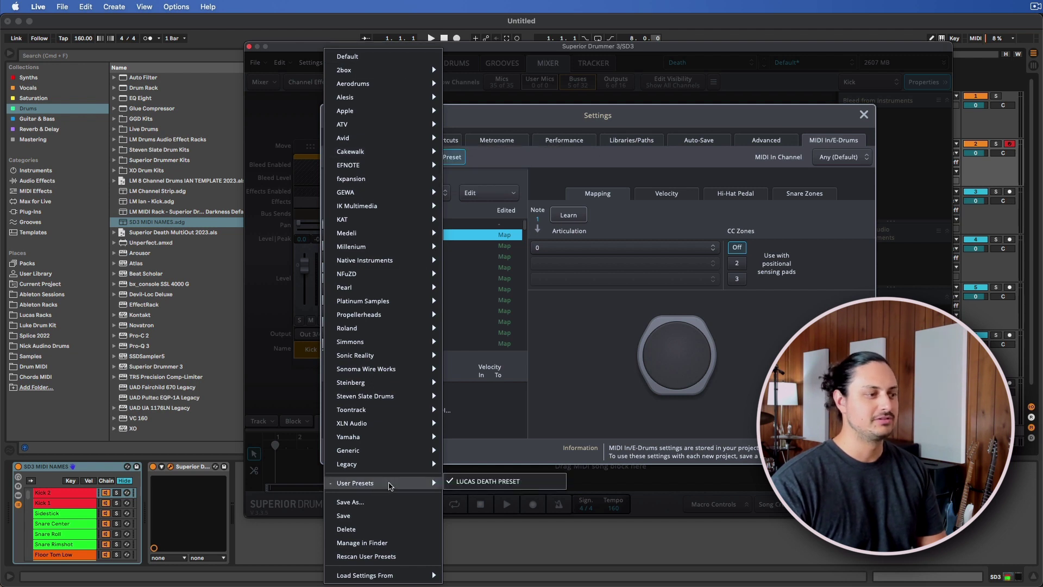
{"action": "left_click", "coordinate": [487, 482]}
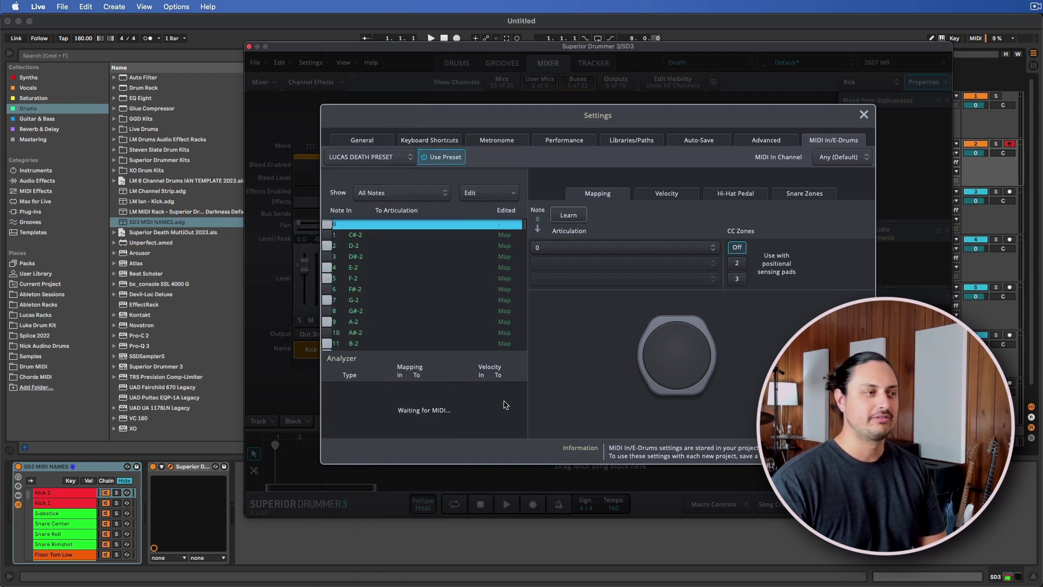
{"action": "left_click", "coordinate": [865, 115]}
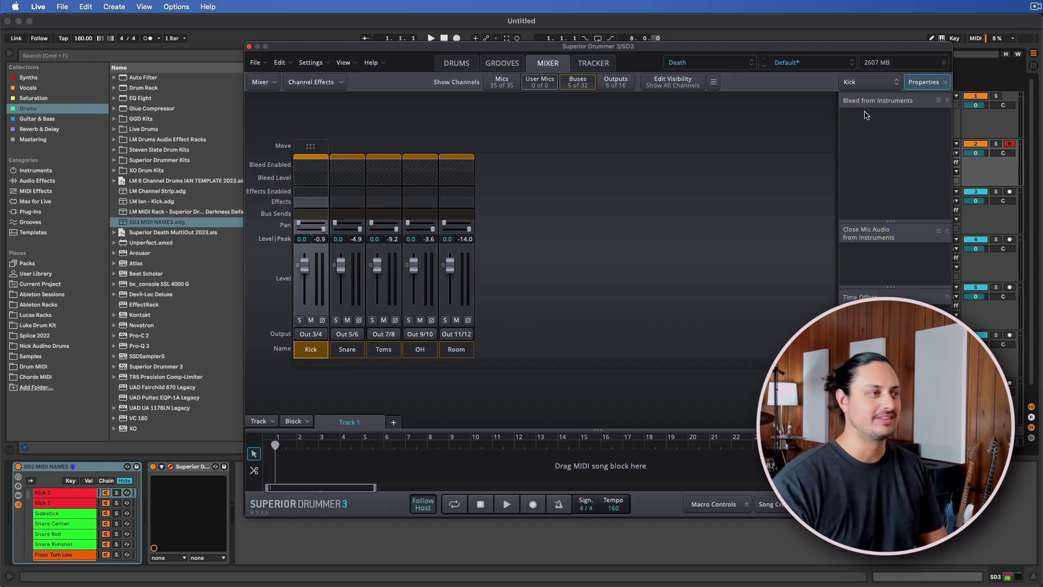
- Load The Metallic Black Kit from the Drums and Mixer Presets list, then confirm it loaded
{"action": "left_click", "coordinate": [818, 65]}
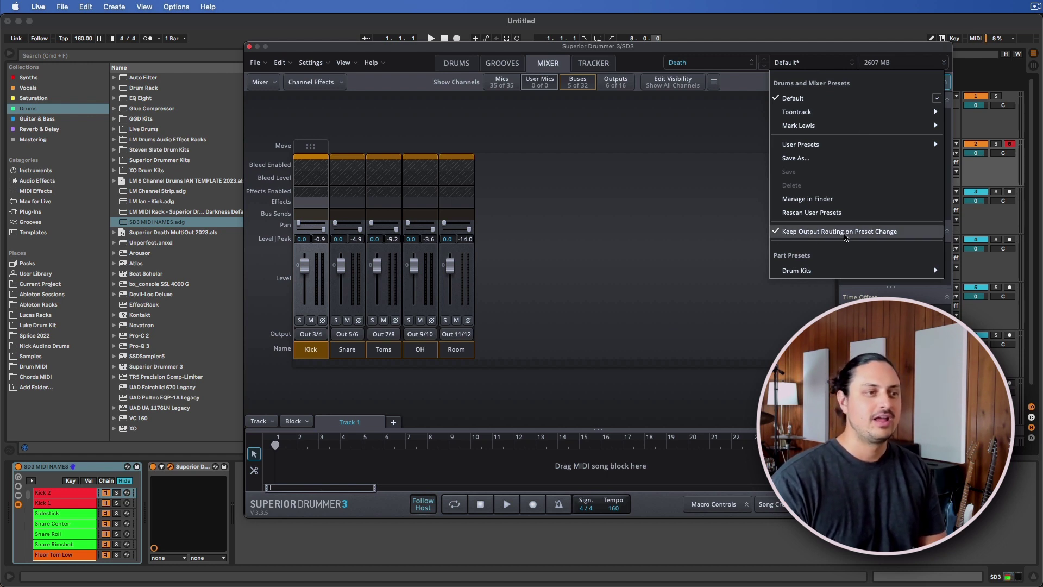
{"action": "mouse_move", "coordinate": [827, 274]}
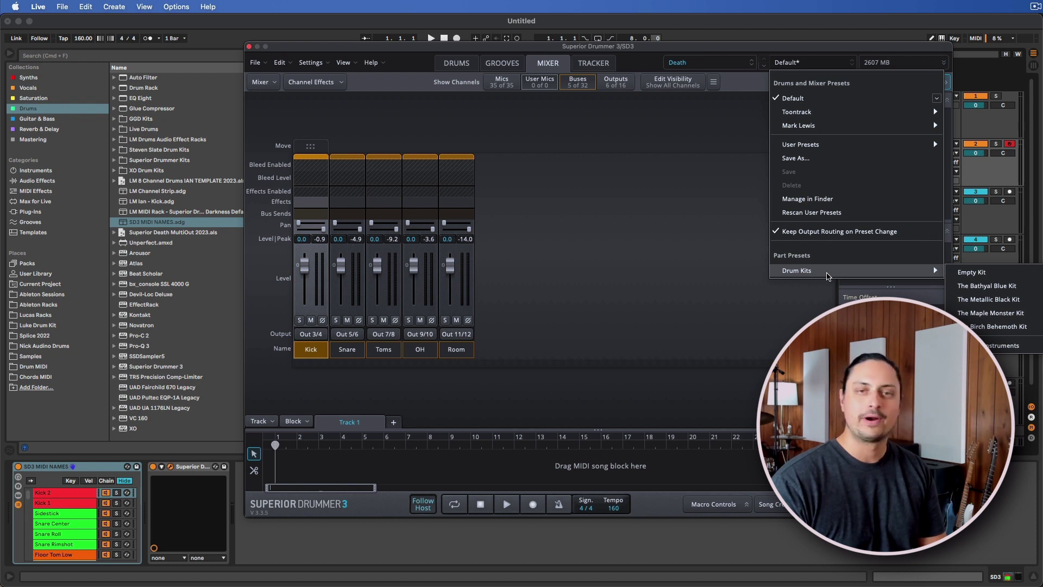
{"action": "left_click", "coordinate": [604, 145]}
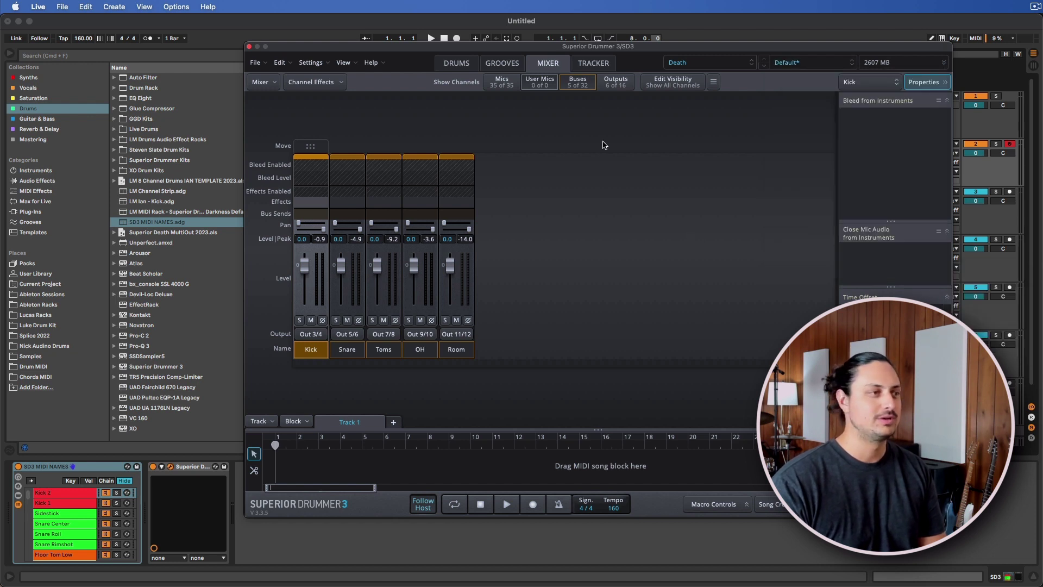
{"action": "left_click", "coordinate": [459, 61]}
{"action": "left_click", "coordinate": [825, 65]}
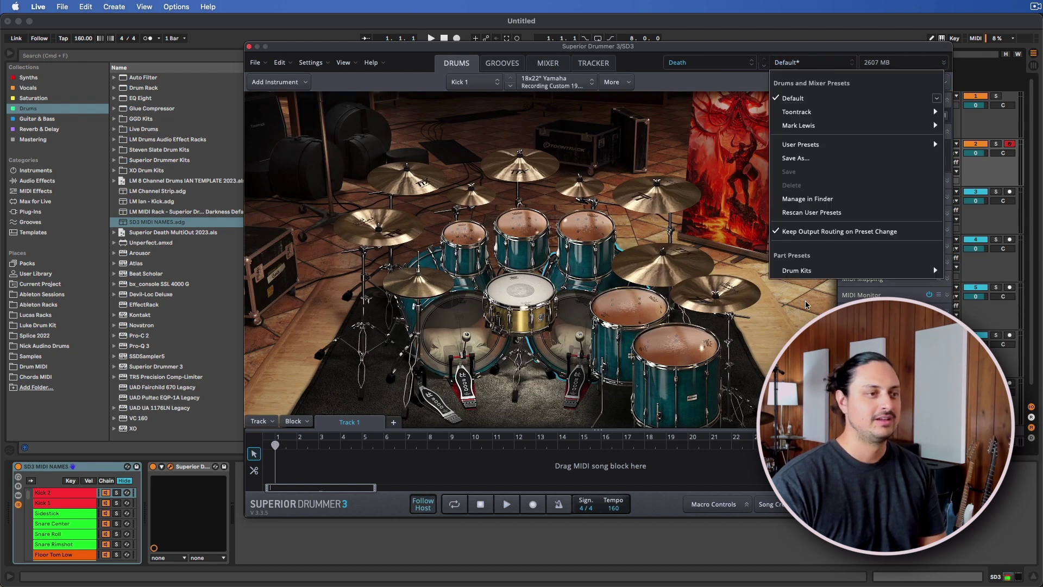
{"action": "left_click", "coordinate": [1030, 299]}
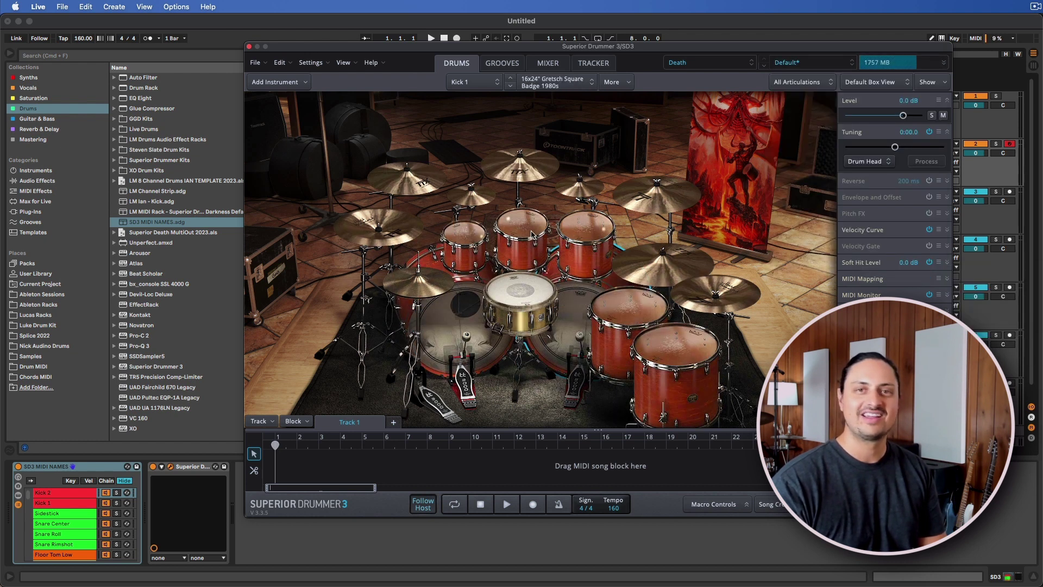
{"action": "left_click", "coordinate": [818, 66]}
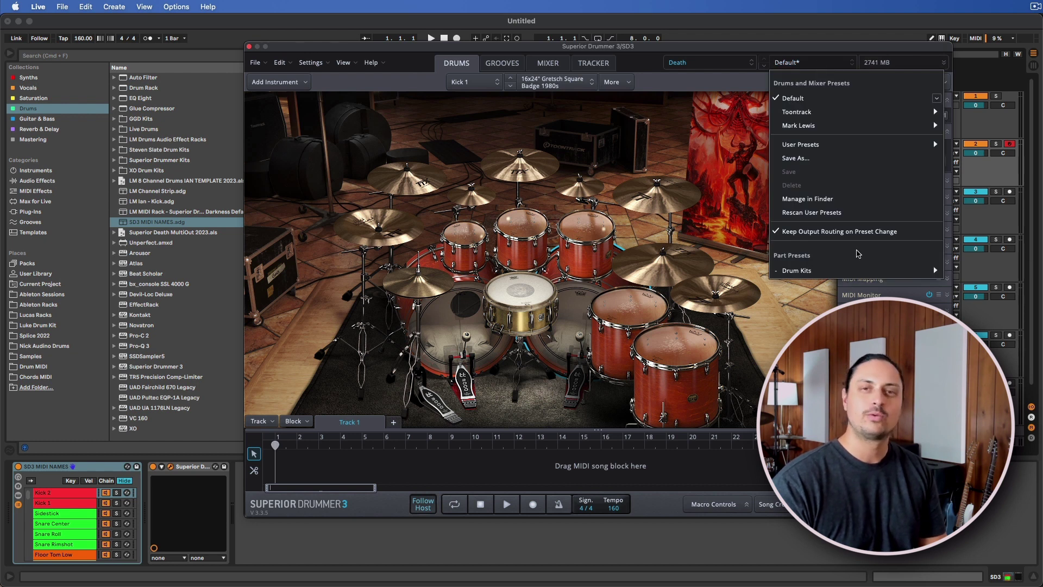
{"action": "mouse_move", "coordinate": [857, 275]}
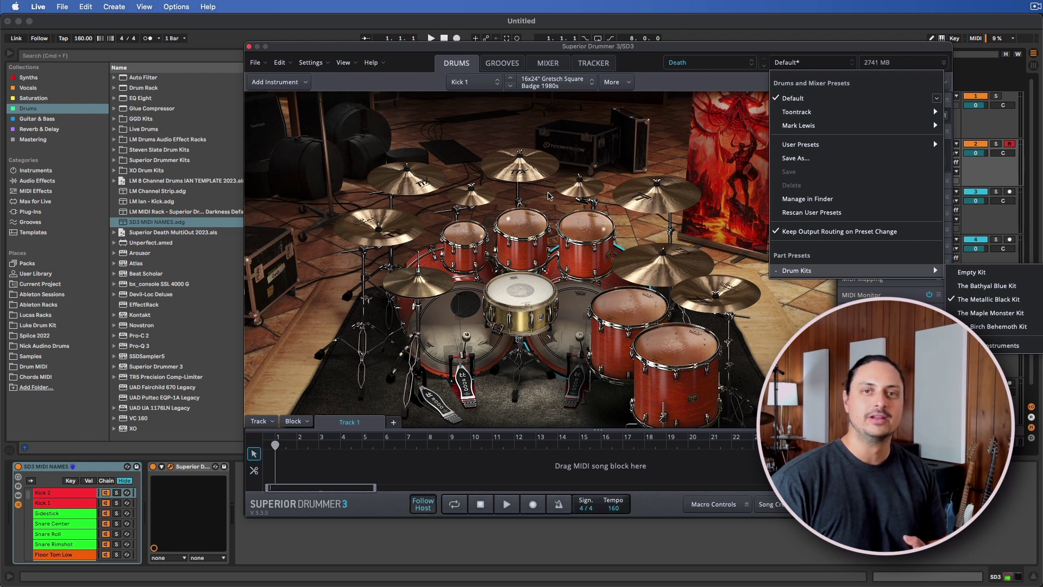
{"action": "left_click", "coordinate": [570, 59]}
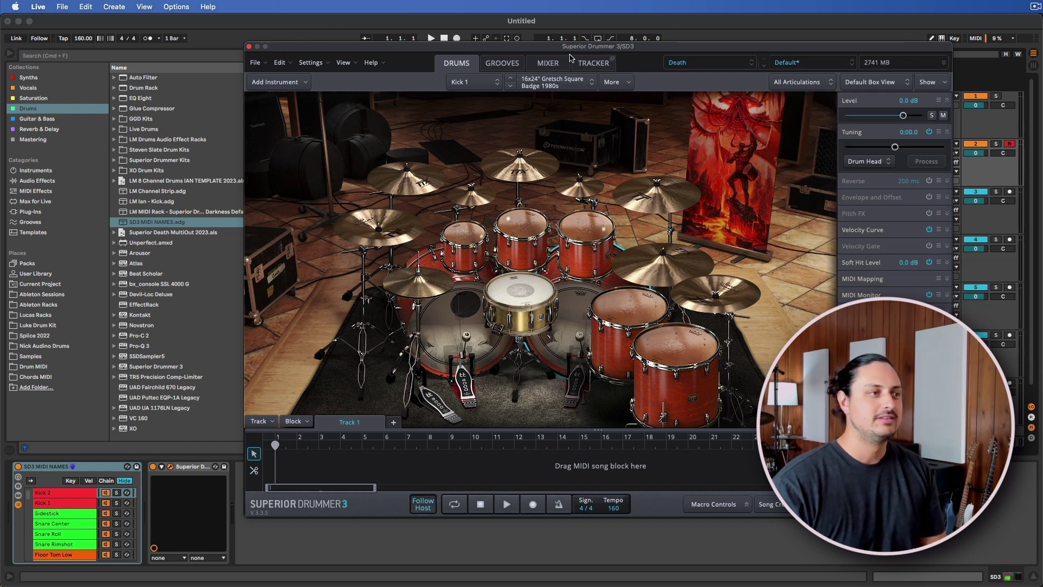
- Show every individual mic channel in the mixer, from Kick R Cond through the rack toms
{"action": "left_click", "coordinate": [547, 62]}
{"action": "left_click", "coordinate": [503, 82]}
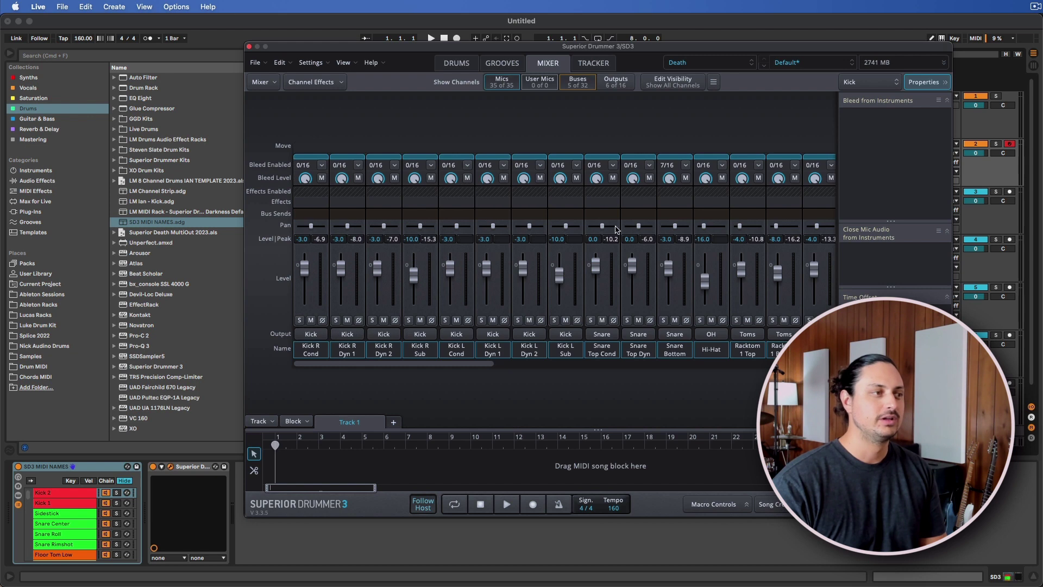
{"action": "scroll", "coordinate": [544, 194], "scroll_direction": "right", "scroll_amount": 1}
{"action": "scroll", "coordinate": [544, 194], "scroll_direction": "right", "scroll_amount": 3}
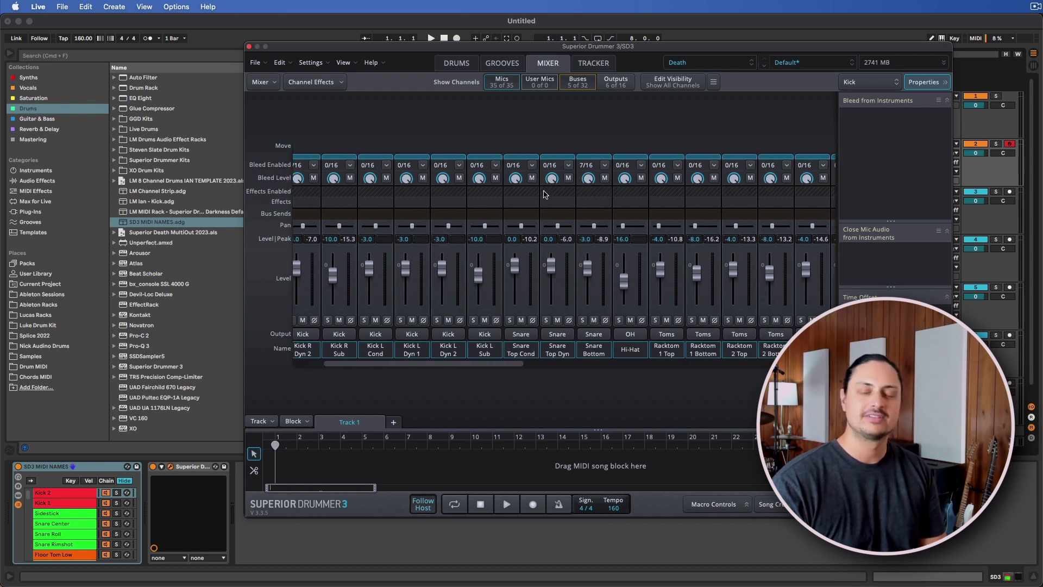
{"action": "scroll", "coordinate": [545, 194], "scroll_direction": "left", "scroll_amount": 3}
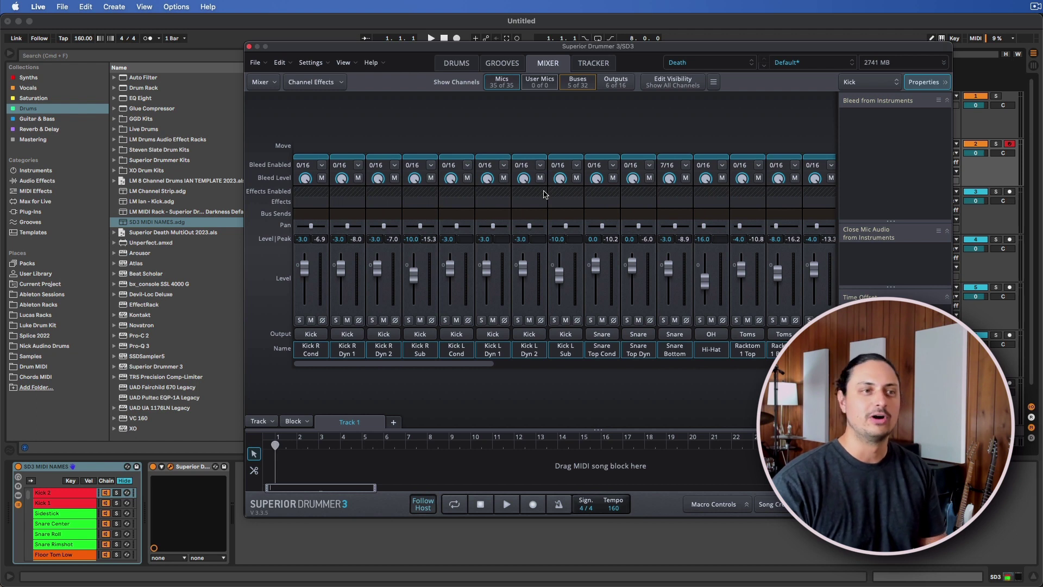
- Close the Superior Drummer window and select the Kick, SD3 and Snare tracks in turn
{"action": "left_click", "coordinate": [249, 46]}
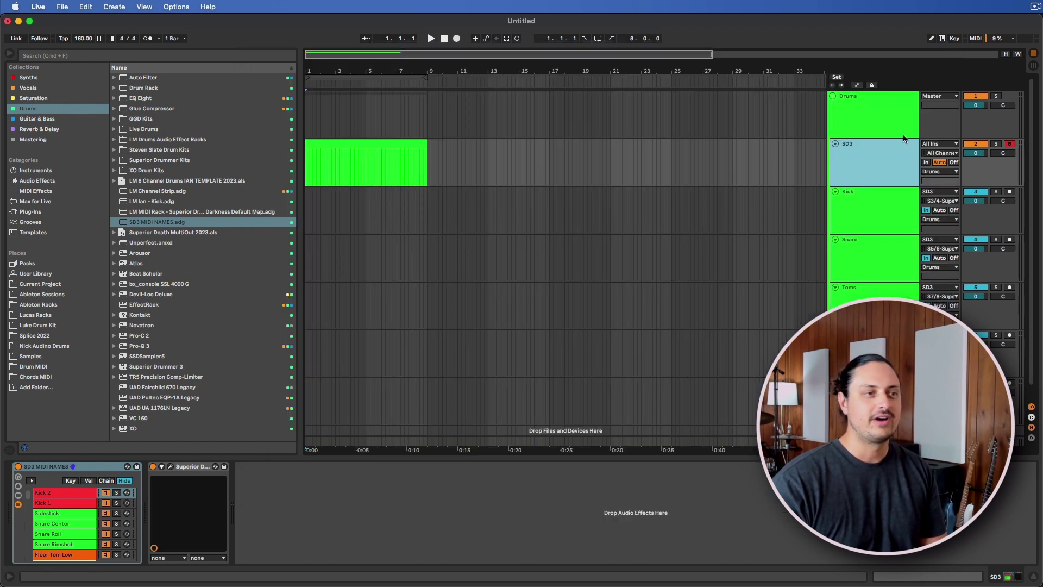
{"action": "left_click", "coordinate": [878, 189]}
{"action": "left_click", "coordinate": [878, 183]}
{"action": "left_click", "coordinate": [881, 207]}
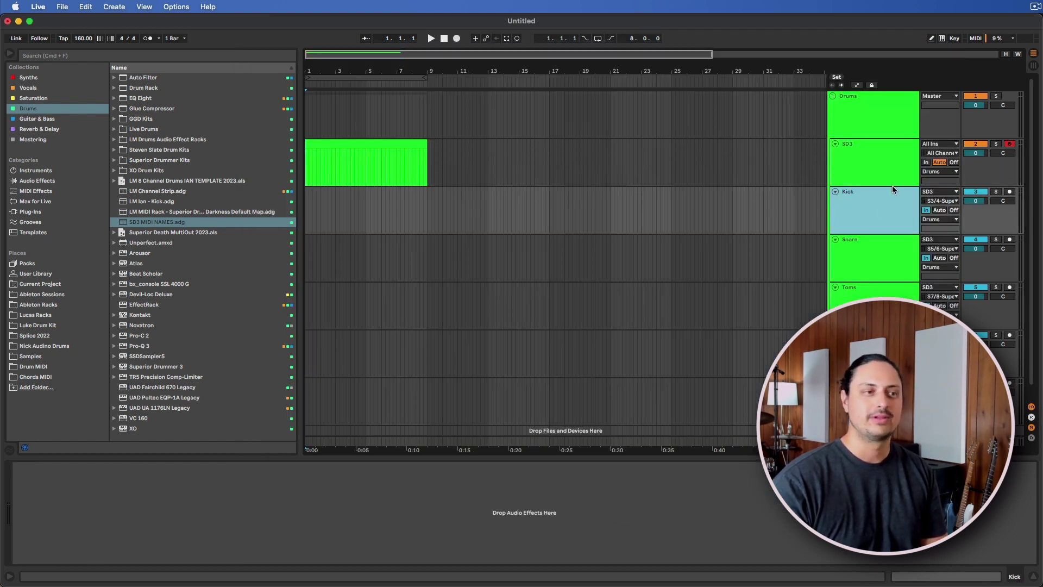
{"action": "left_click", "coordinate": [892, 184]}
{"action": "left_click", "coordinate": [888, 202]}
{"action": "left_click", "coordinate": [885, 261]}
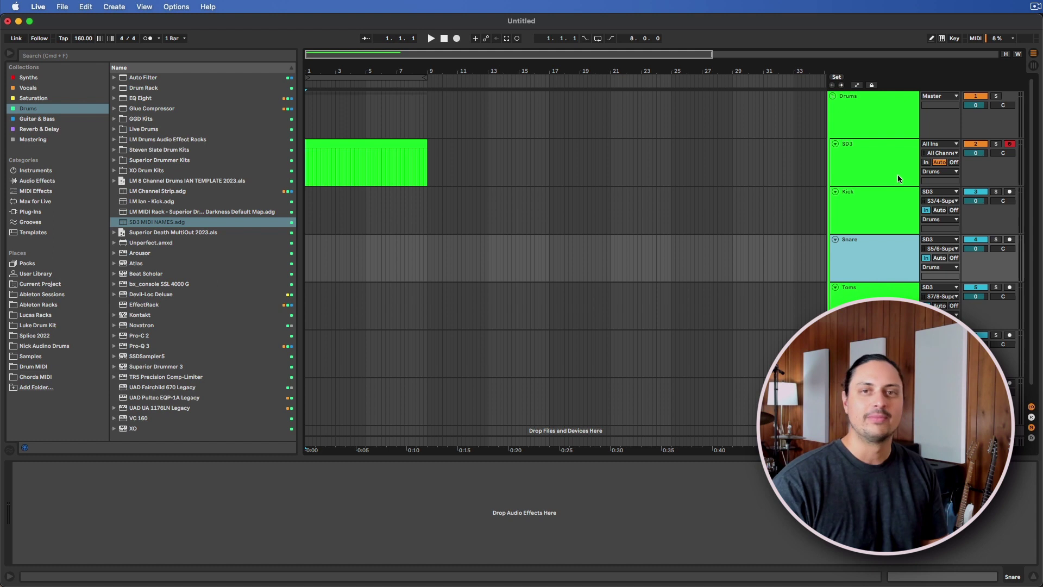
- Open the SD3 MIDI clip in the editor, then show the SD3 track's device chain
{"action": "left_click", "coordinate": [343, 154]}
{"action": "double_click", "coordinate": [346, 143]}
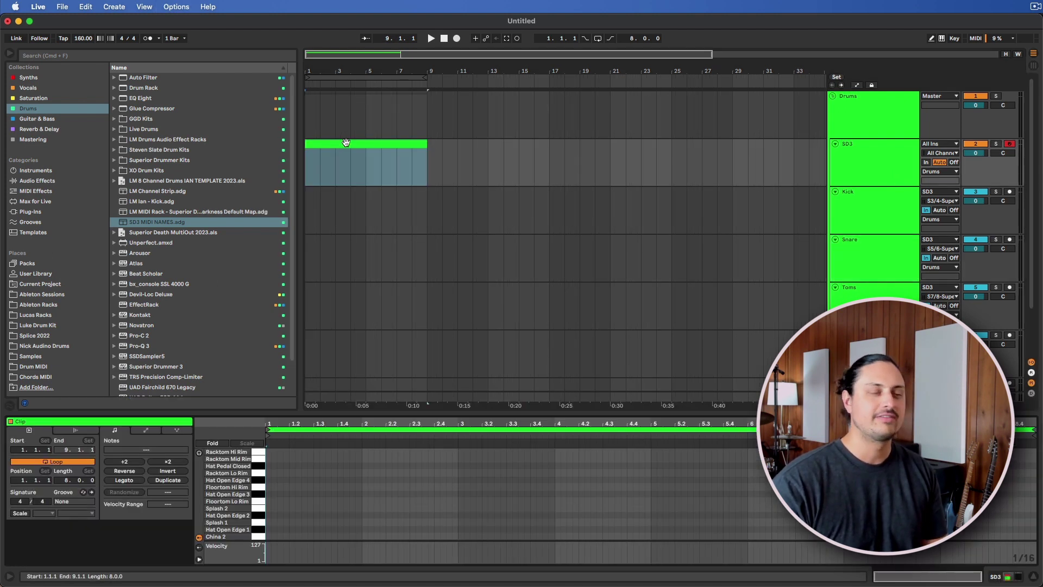
{"action": "left_click", "coordinate": [863, 125]}
{"action": "left_click", "coordinate": [869, 163]}
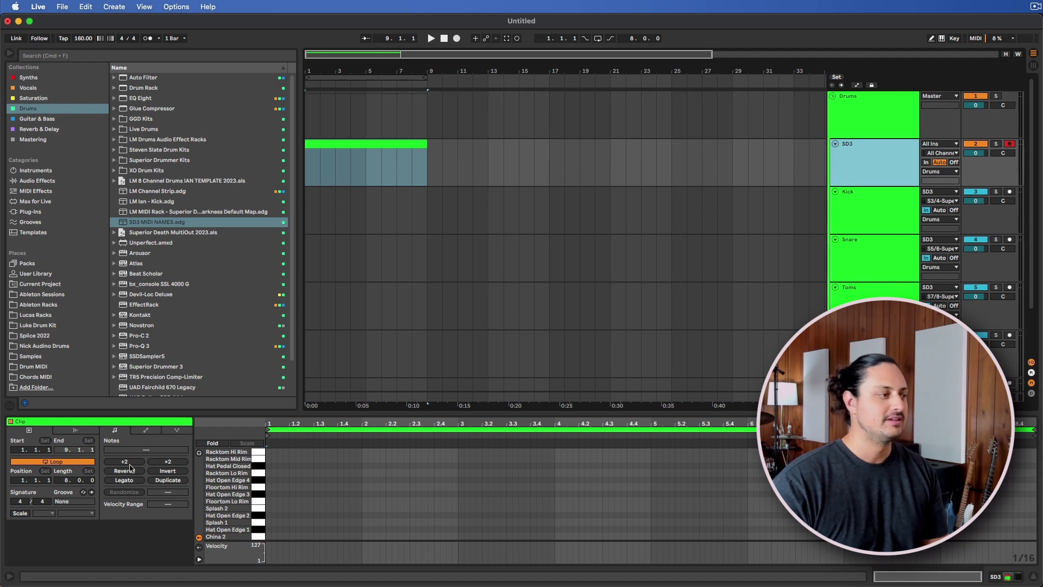
{"action": "double_click", "coordinate": [876, 167]}
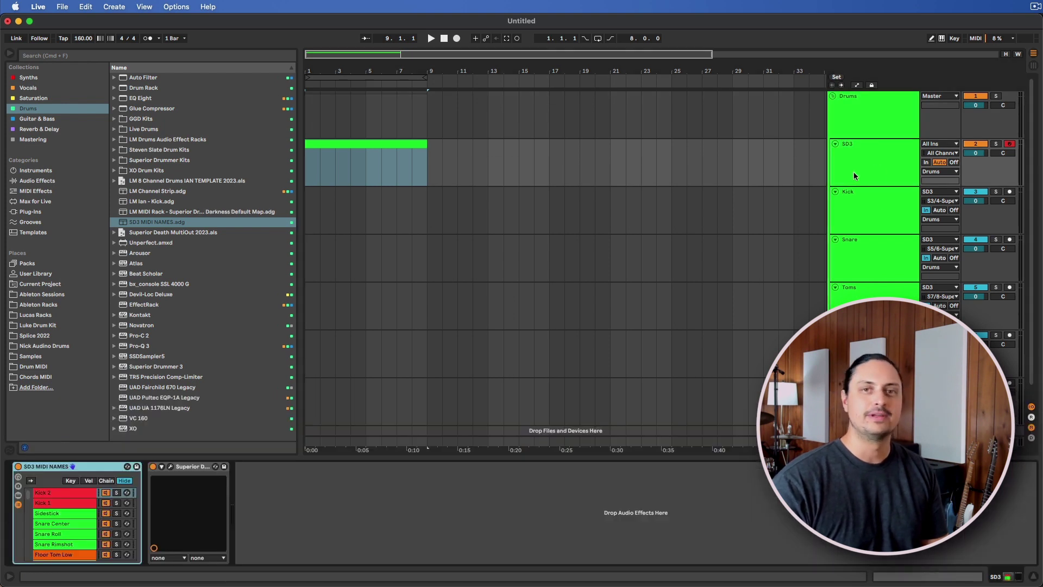
- Reopen Superior Drummer, look through its Grooves, Drums and Mixer pages, then close it
{"action": "left_click", "coordinate": [172, 467]}
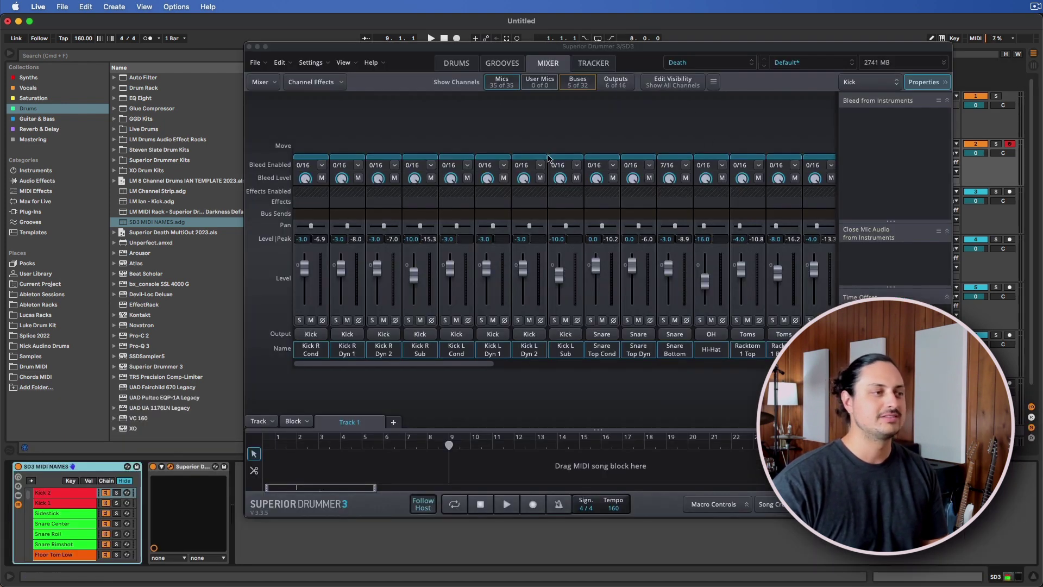
{"action": "left_click", "coordinate": [503, 64]}
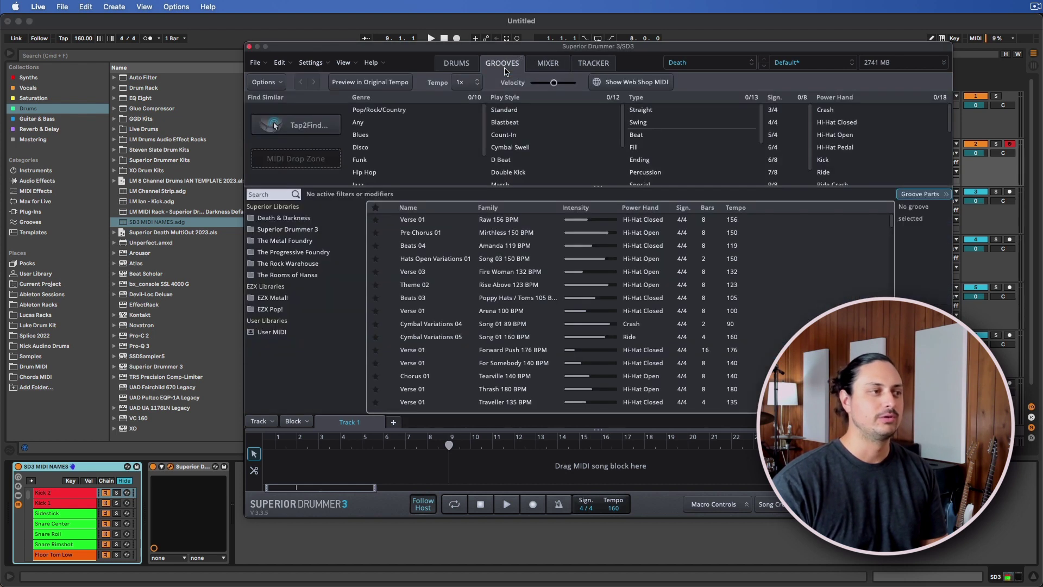
{"action": "left_click", "coordinate": [455, 64]}
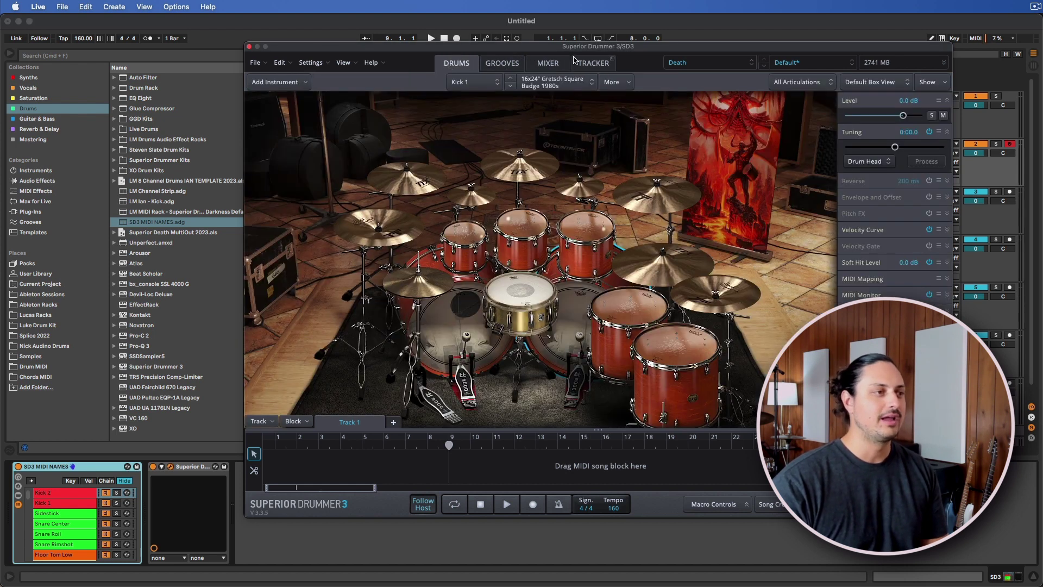
{"action": "left_click", "coordinate": [547, 63]}
{"action": "left_click", "coordinate": [502, 63]}
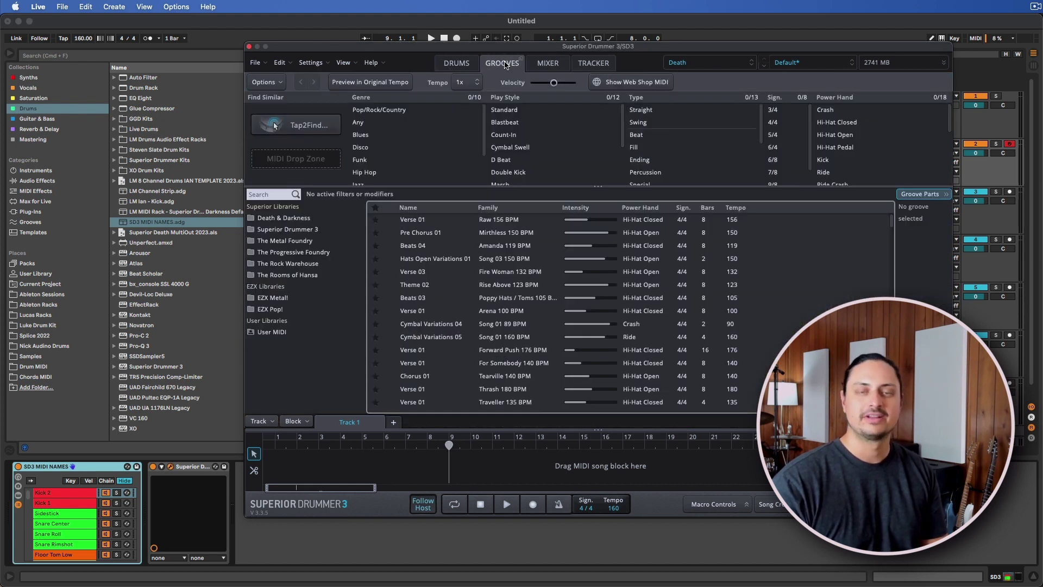
{"action": "left_click", "coordinate": [249, 47]}
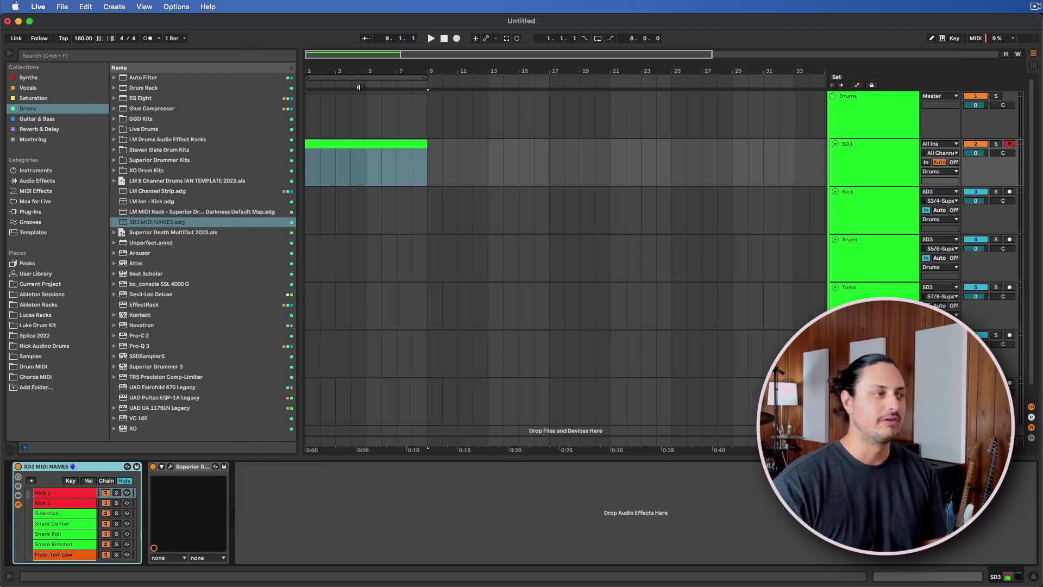
- Open the SD3 clip and enlarge the piano roll to show lanes from Kick 1 to Ride Bell
{"action": "double_click", "coordinate": [367, 144]}
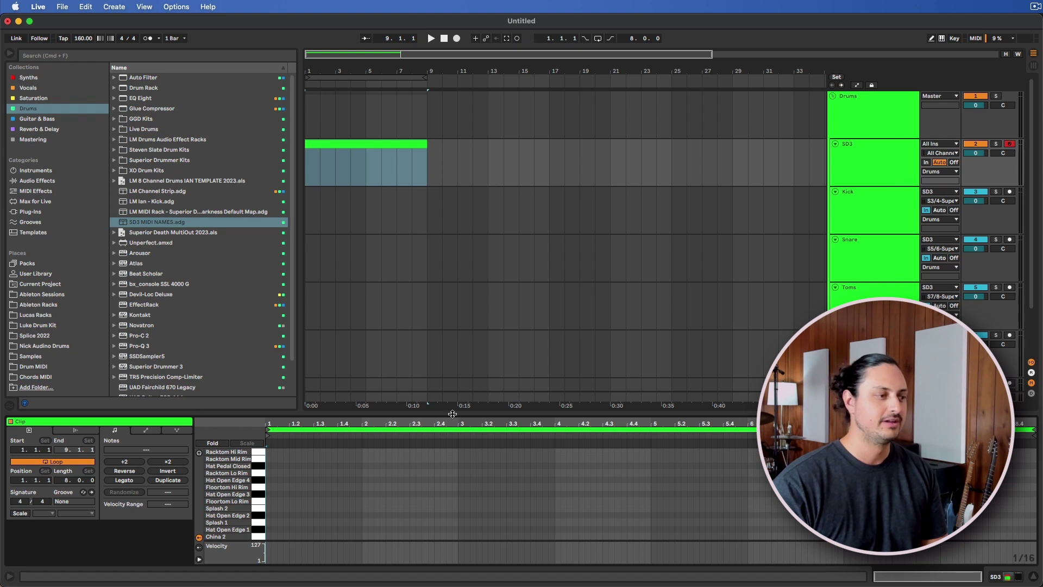
{"action": "left_click_drag", "start_coordinate": [450, 414], "coordinate": [438, 208]}
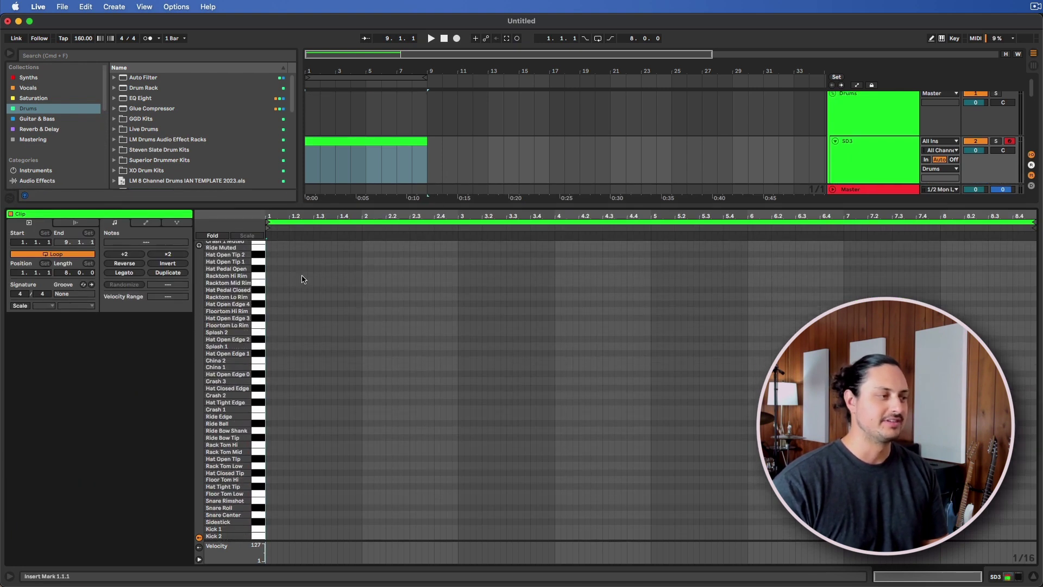